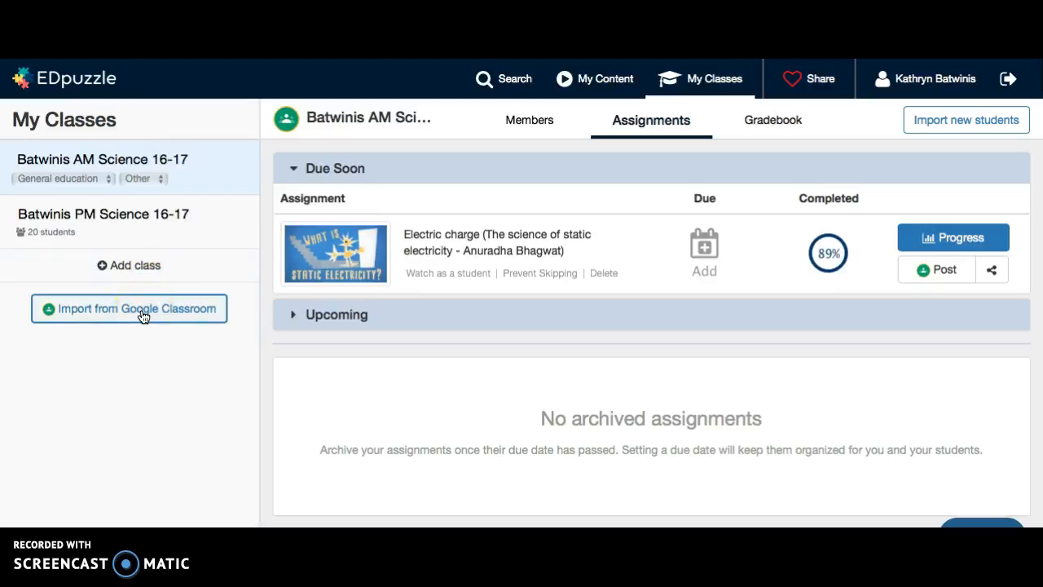
Import the Staff Trial Class course from Google Classroom into the class list.
click(142, 316)
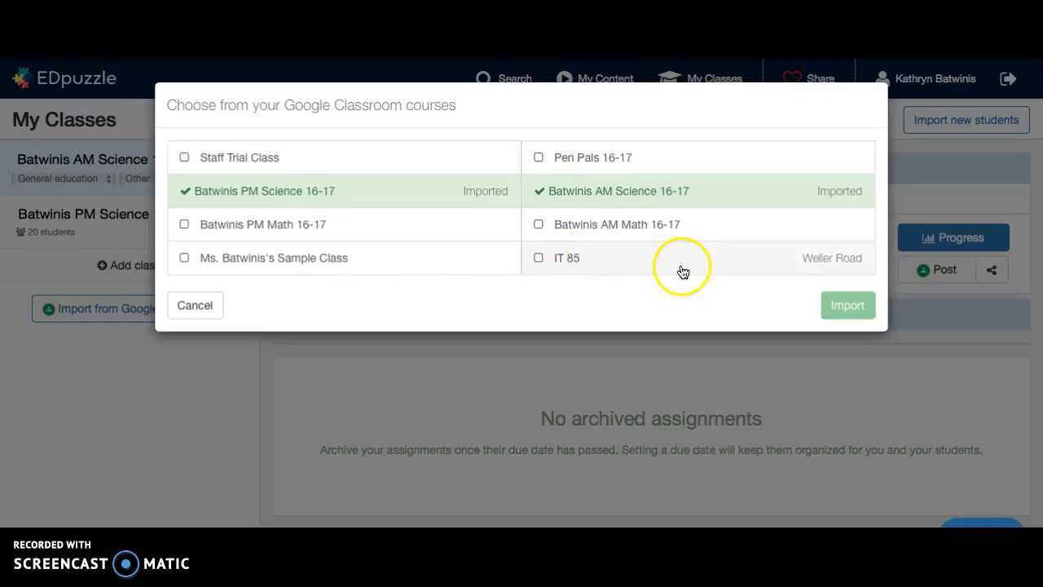
click(204, 159)
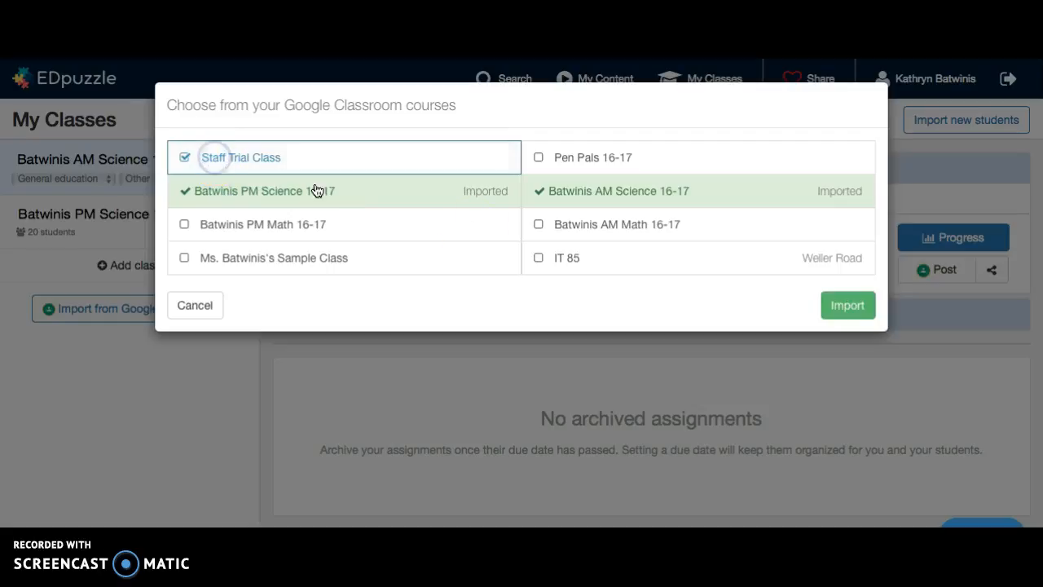
click(851, 306)
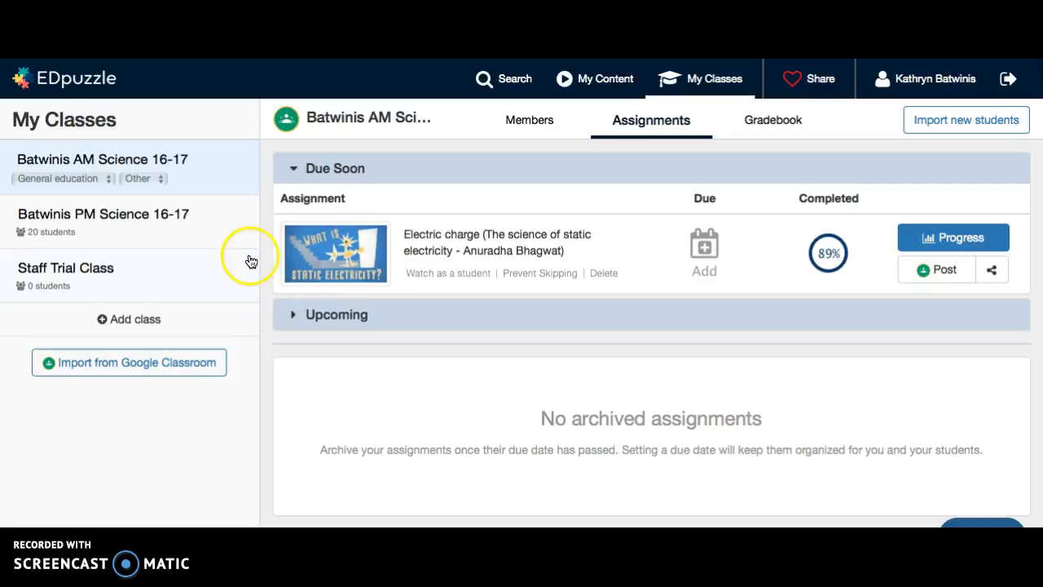
Search the National Geographic channel for "chimp" videos.
click(612, 88)
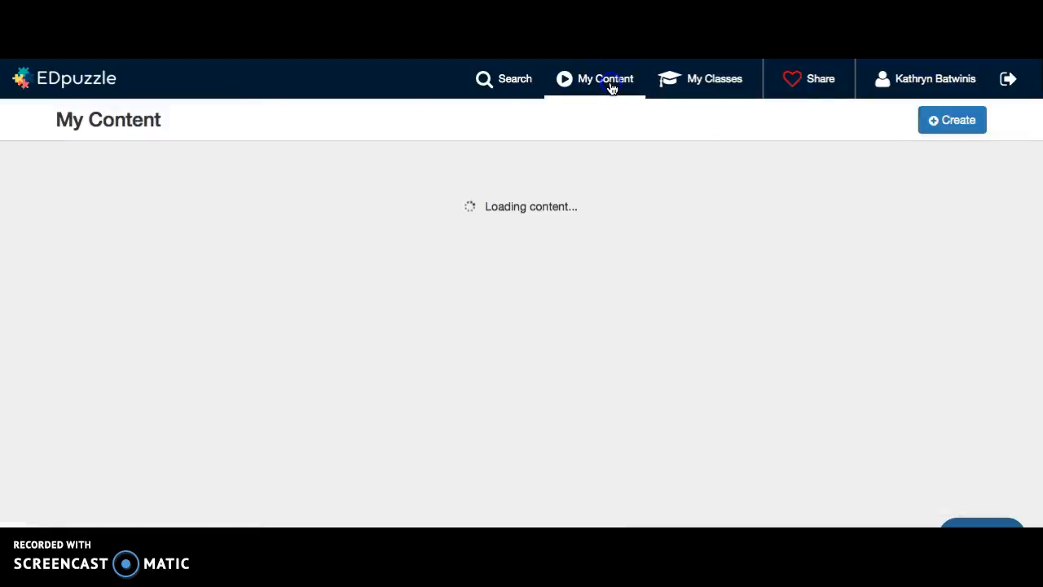
click(508, 88)
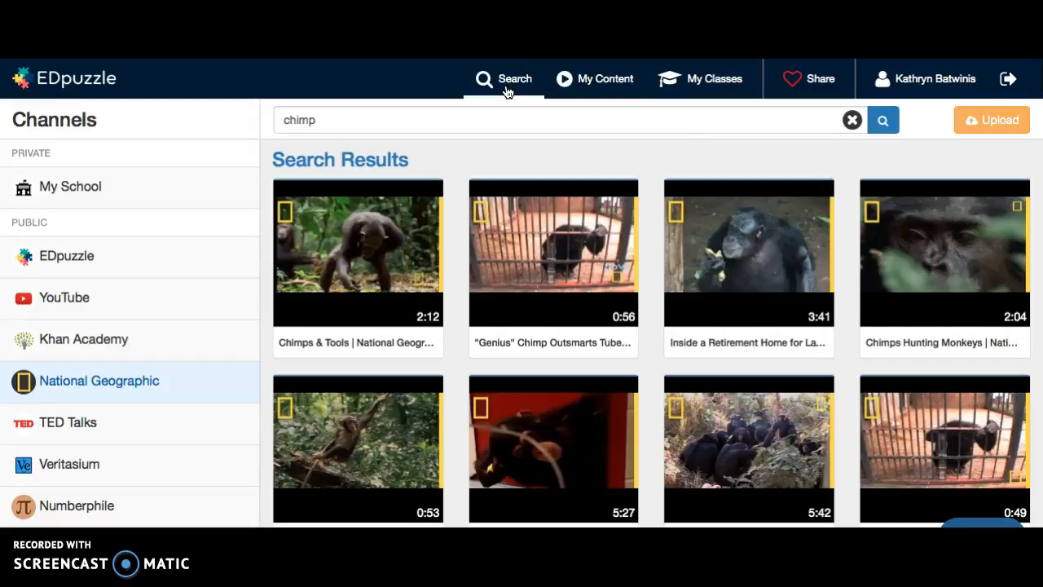
click(432, 126)
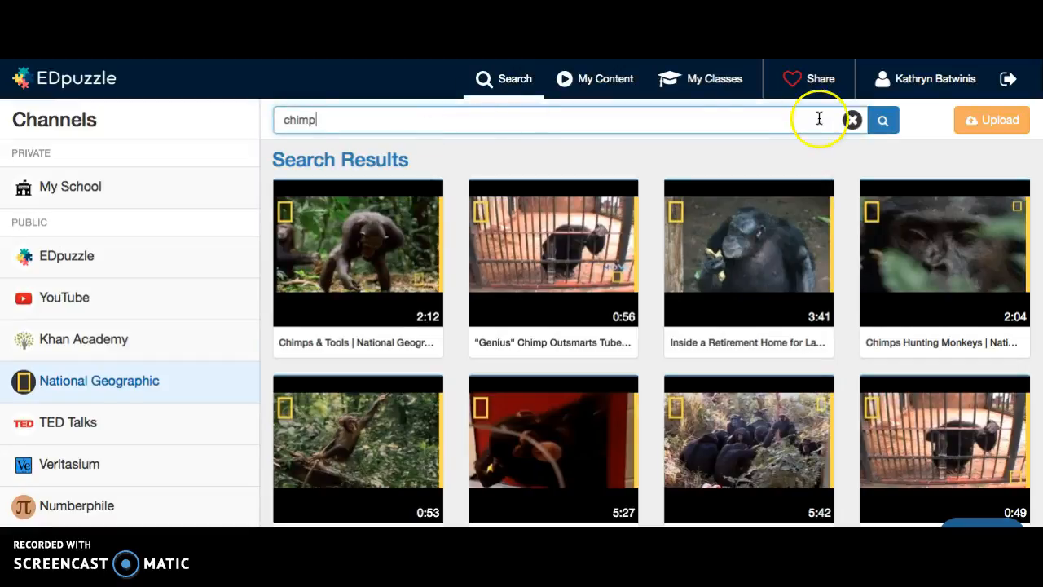
click(881, 128)
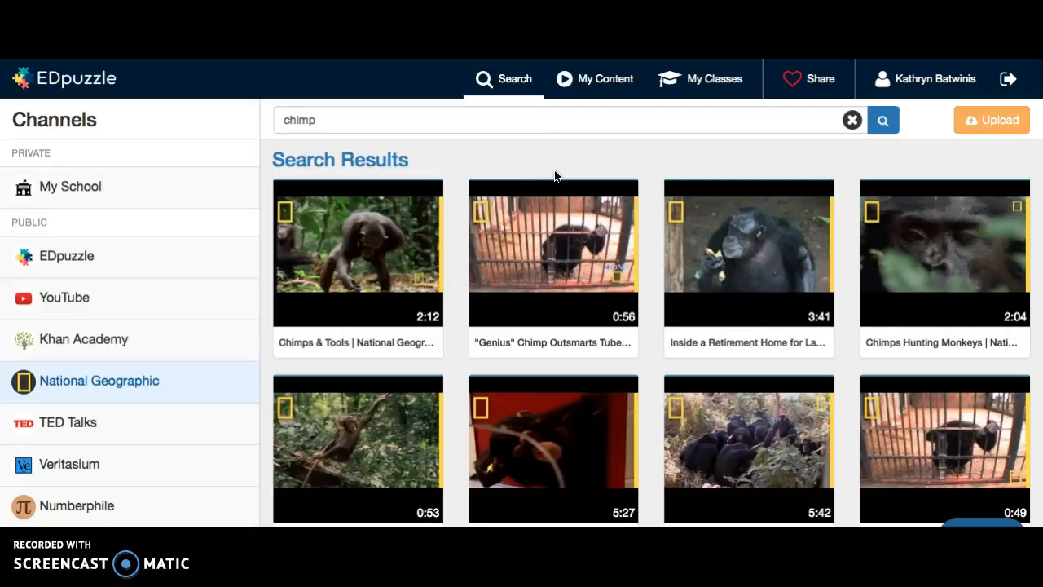
Choose the "Genius" Chimp Outsmarts Tube video from the search results and open it for editing.
mouse_move(549, 240)
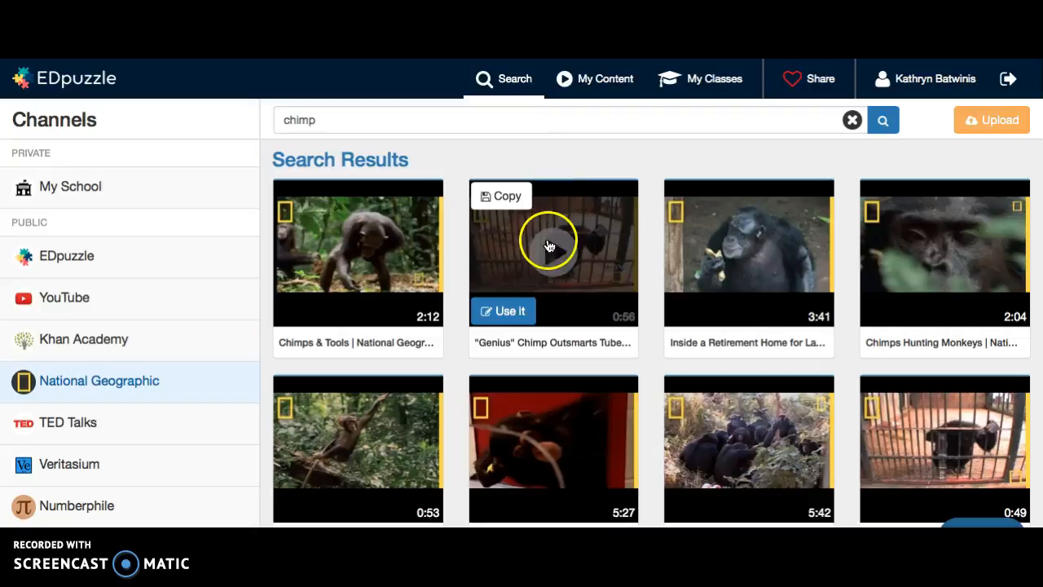
click(593, 282)
click(510, 195)
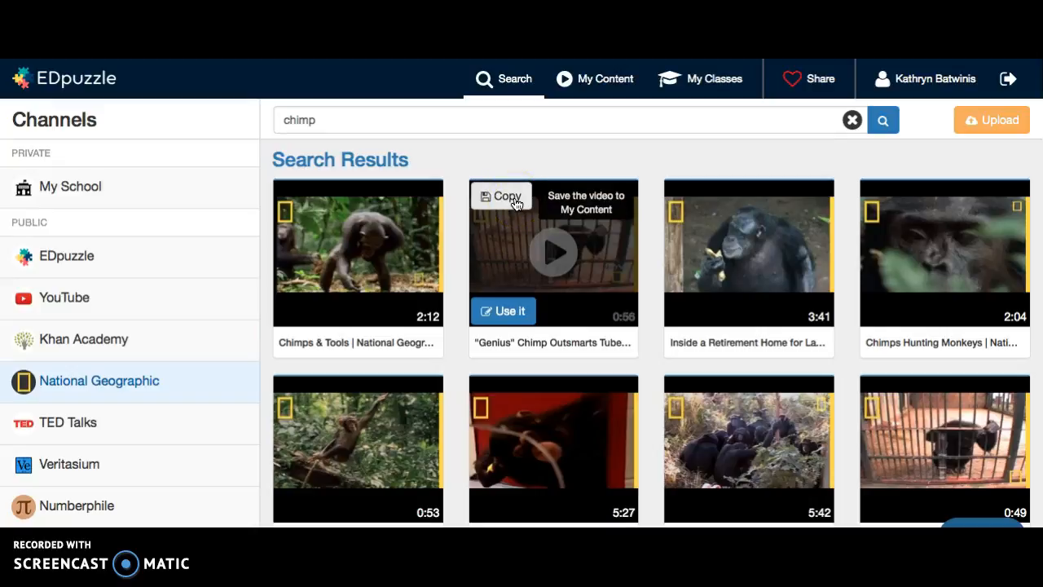
click(510, 312)
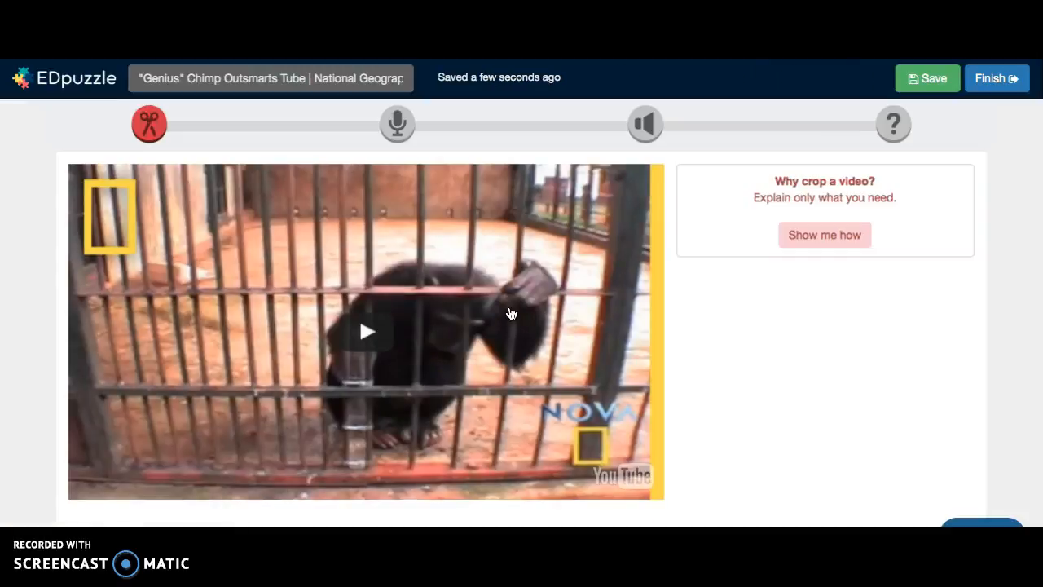
Look through the video's crop, audio track and audio notes editing stages.
click(682, 226)
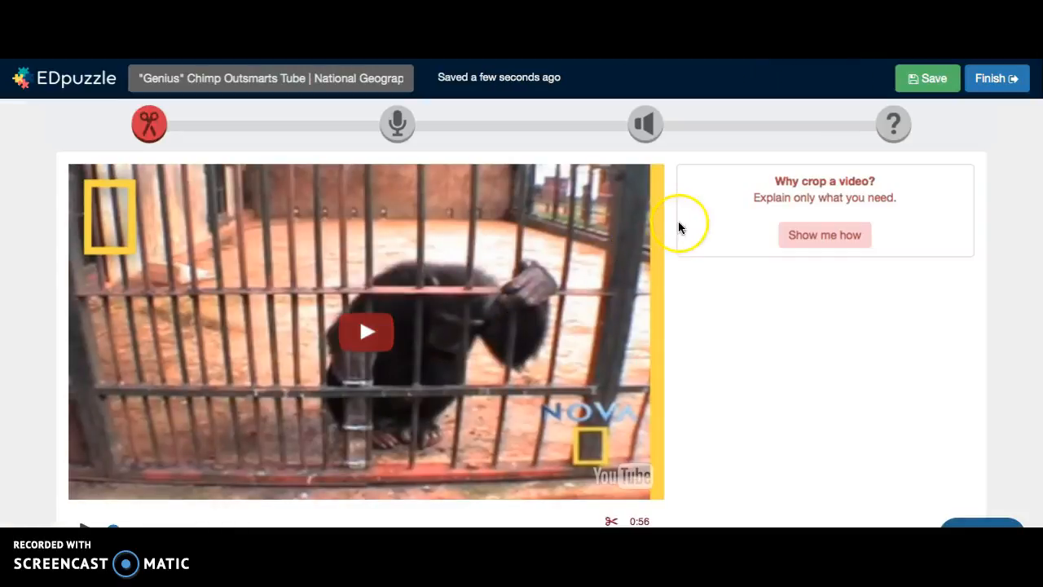
scroll(668, 222, down, 1)
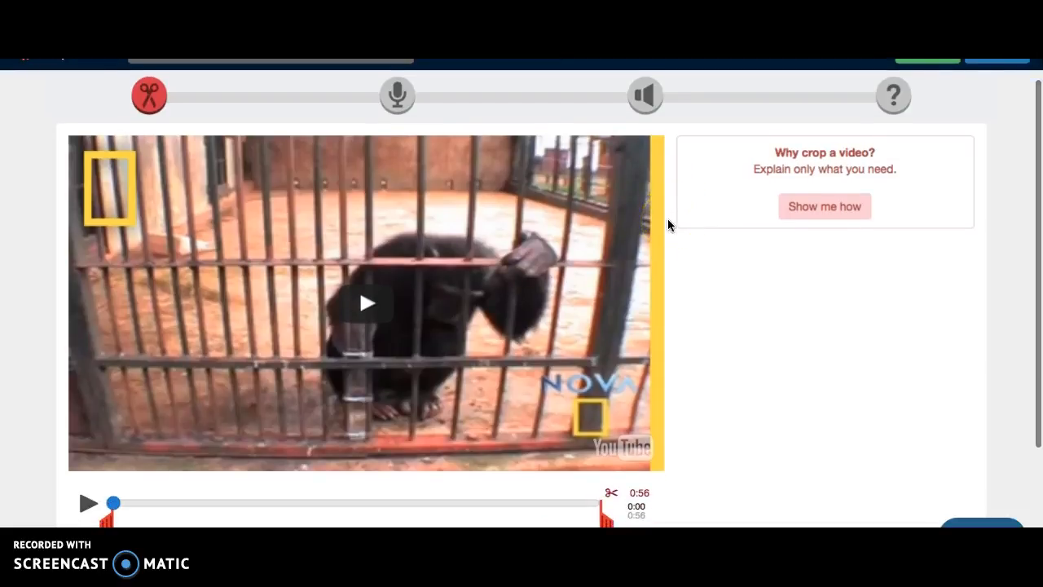
scroll(668, 224, up, 1)
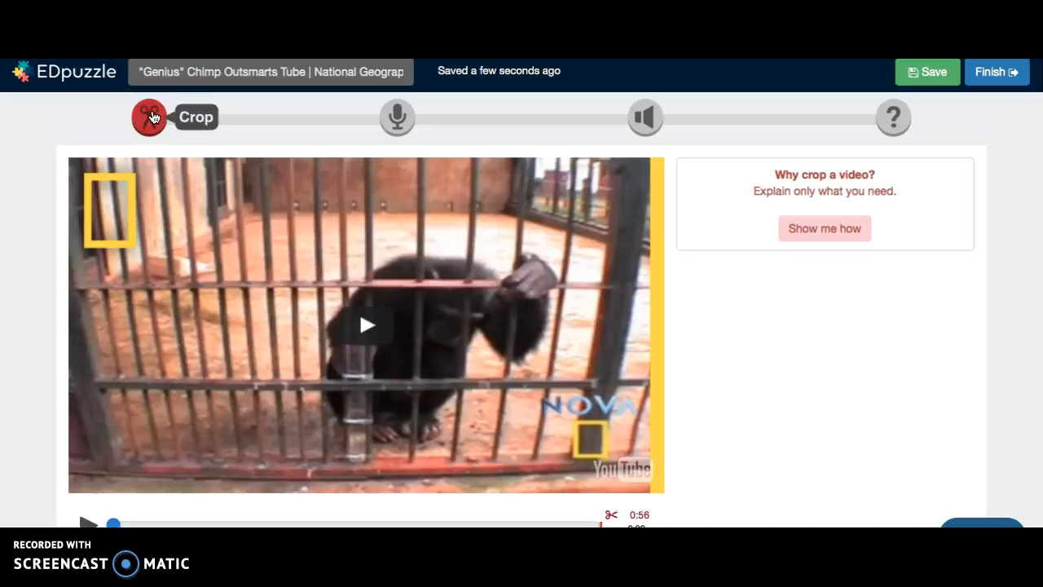
click(397, 120)
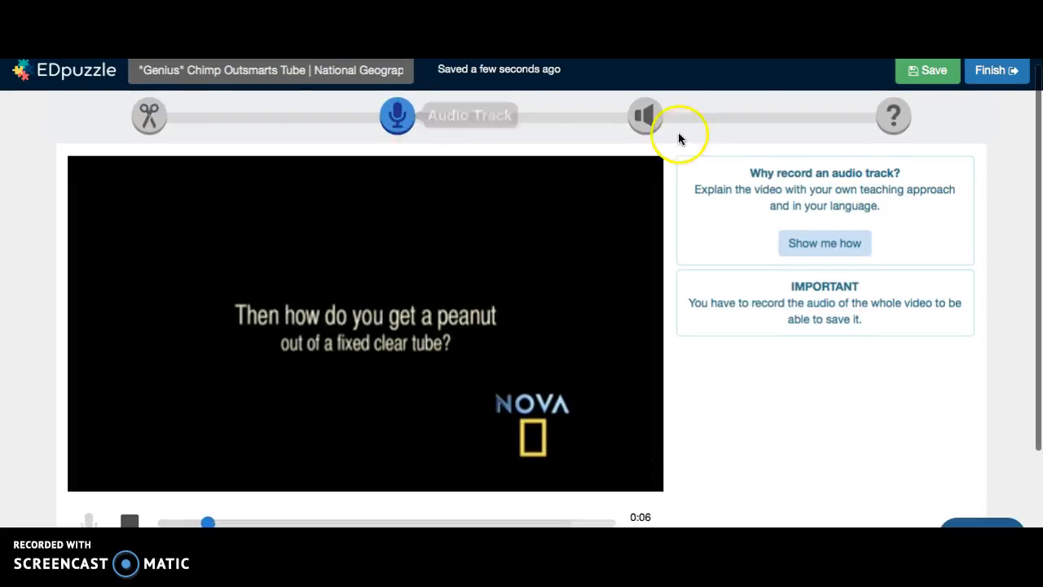
click(641, 127)
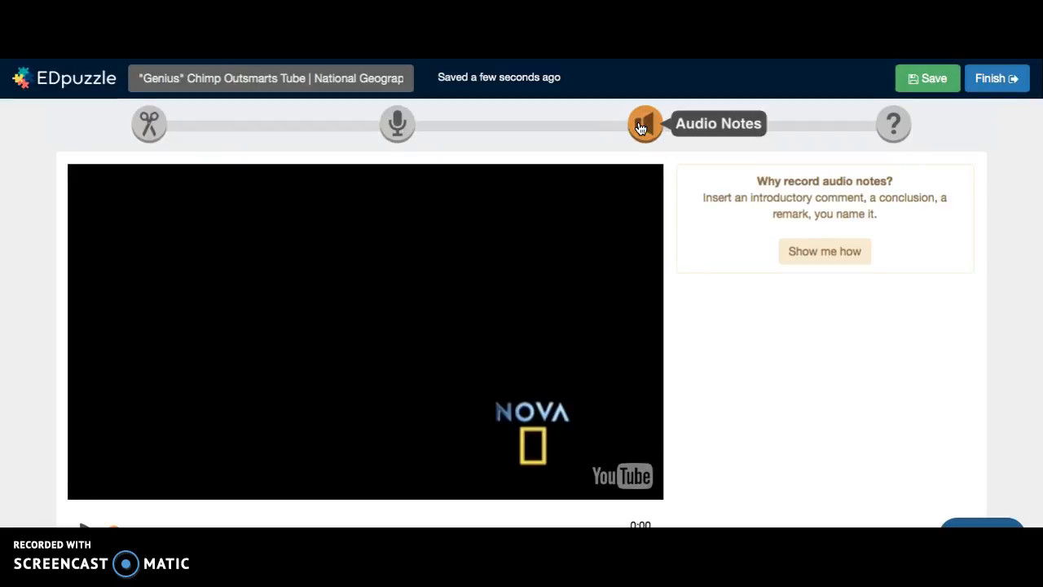
Play the video in the quizzes stage and insert a new question at 0:16.
click(894, 127)
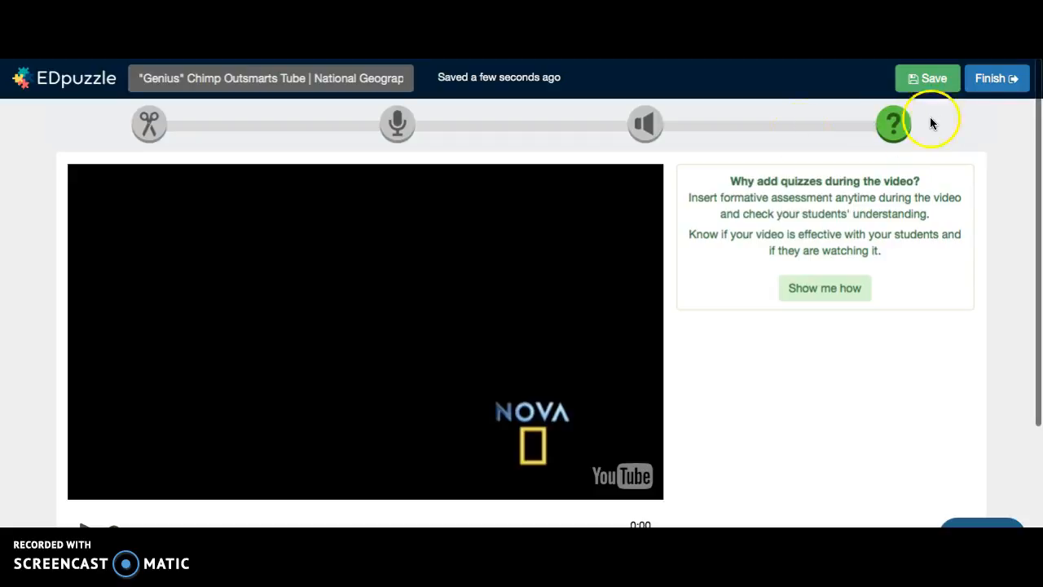
click(909, 129)
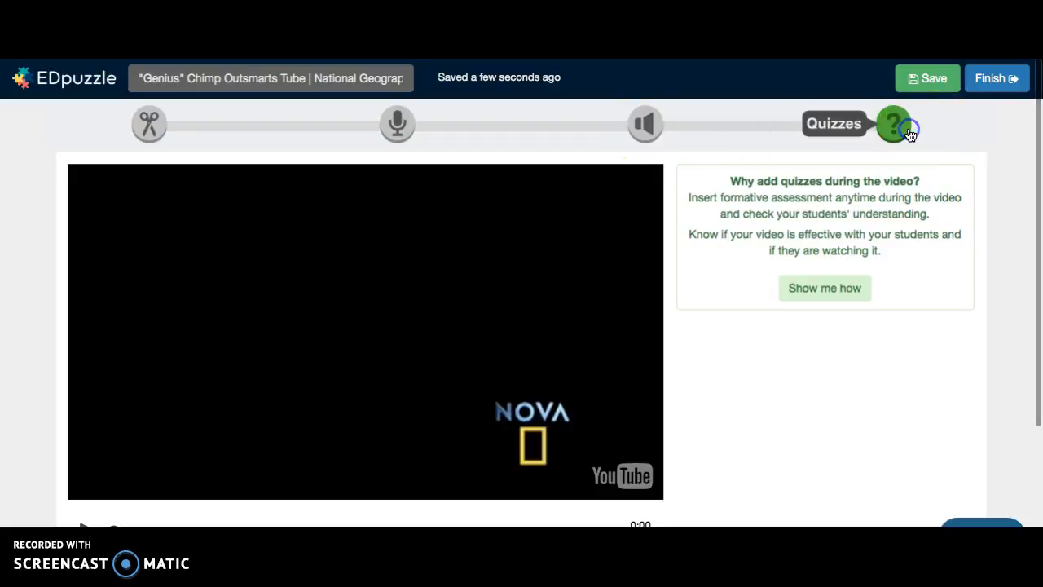
scroll(972, 139, down, 1)
scroll(974, 143, down, 2)
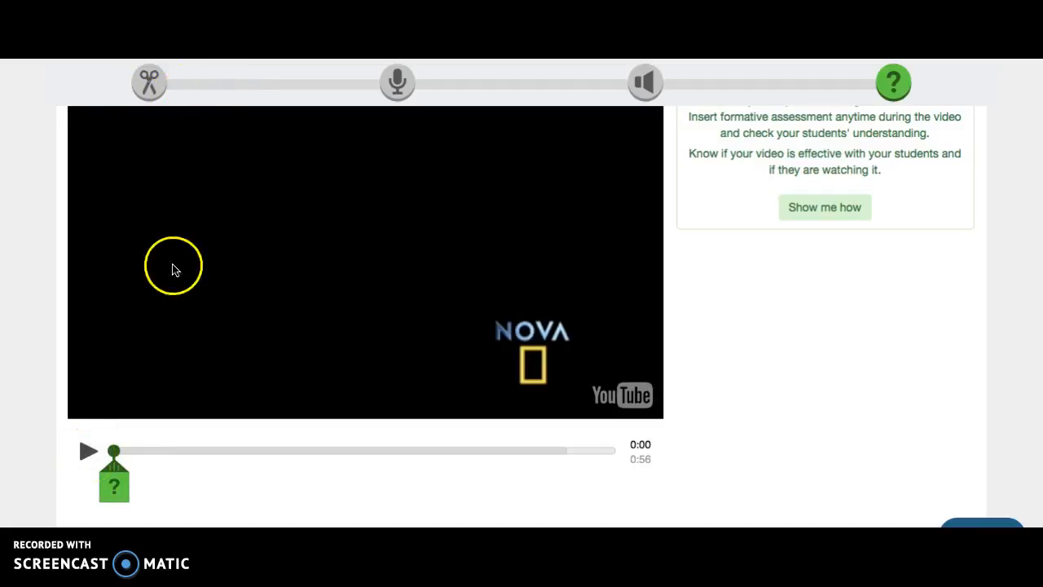
click(92, 455)
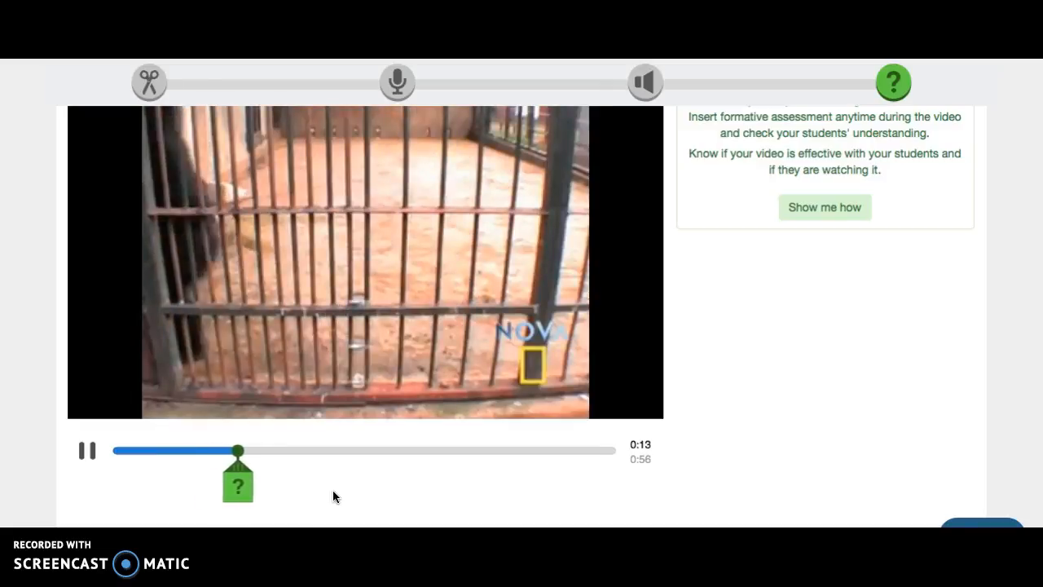
click(262, 489)
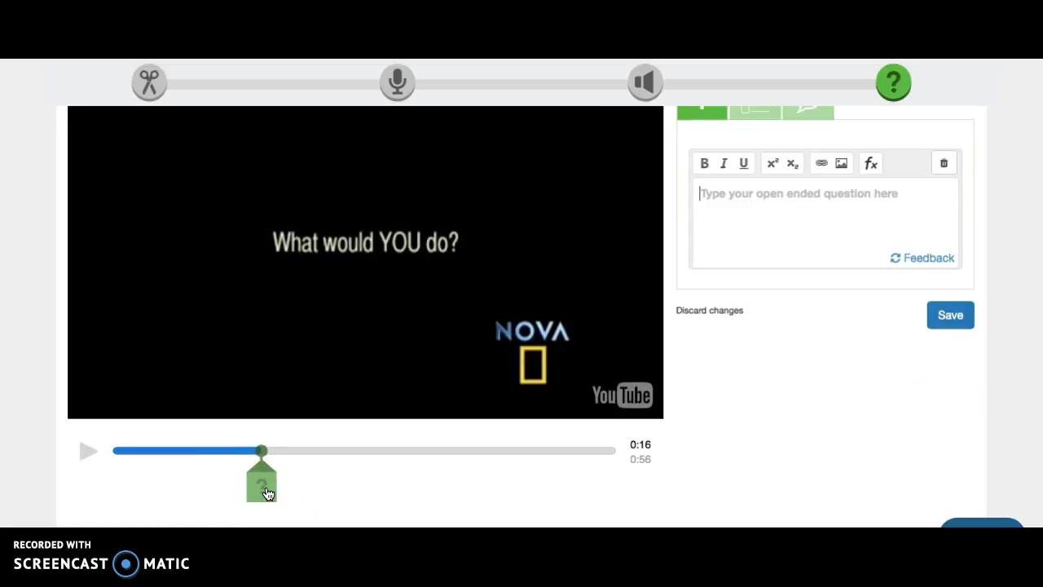
Examine the multiple choice and comment forms available for the new question.
scroll(267, 492, up, 1)
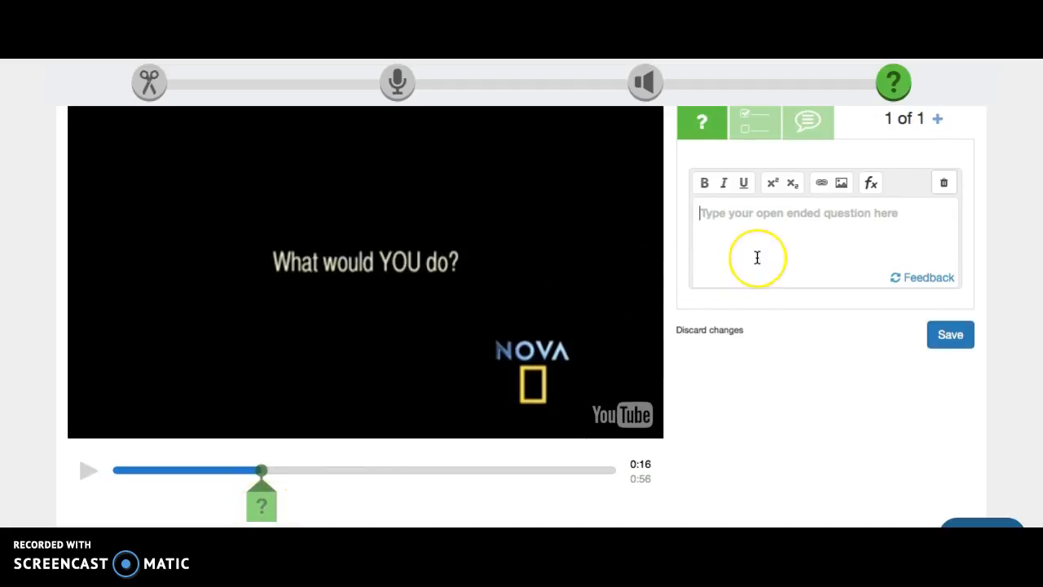
scroll(757, 258, up, 1)
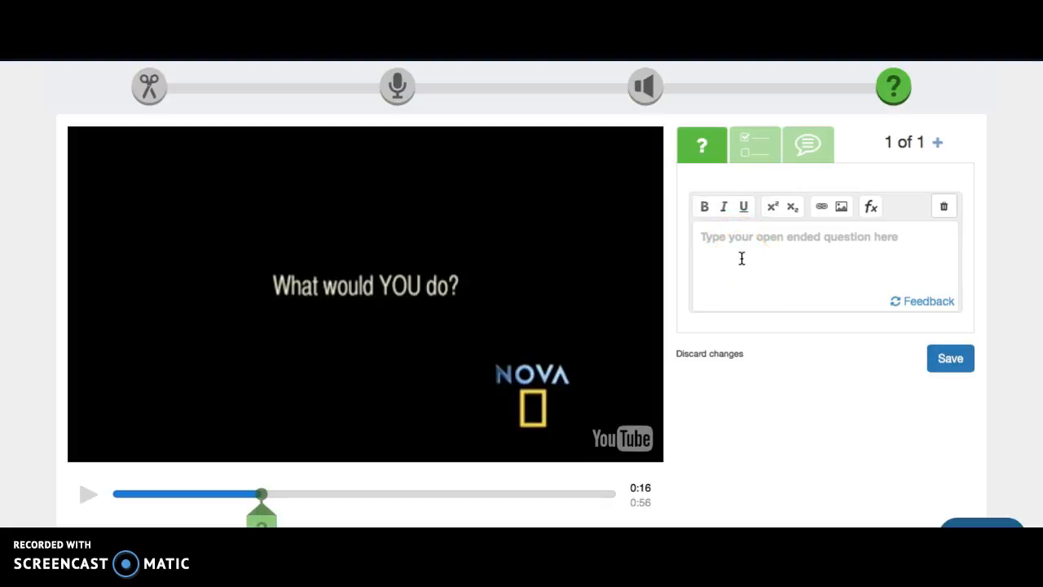
click(751, 157)
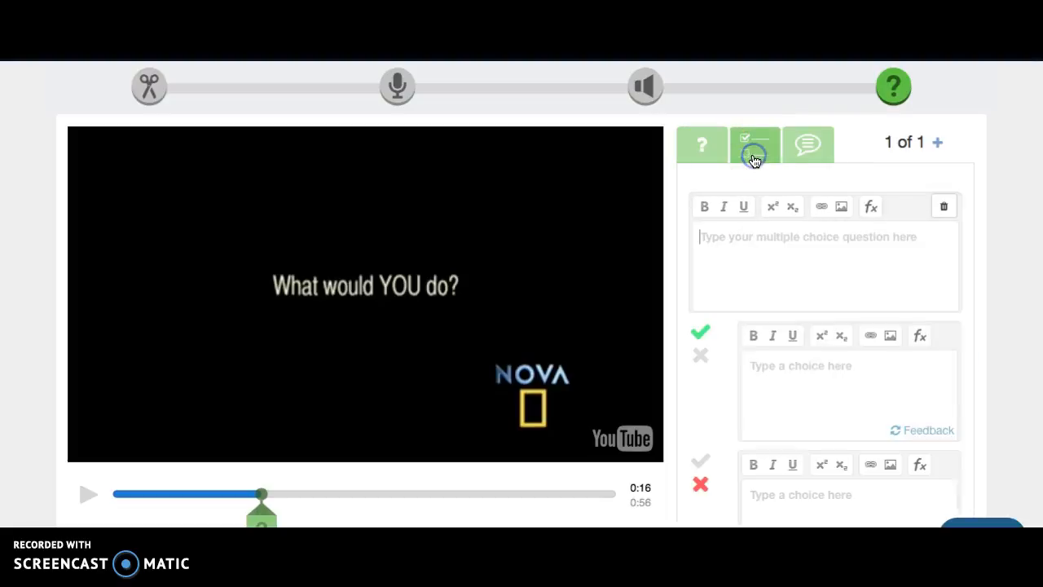
click(810, 279)
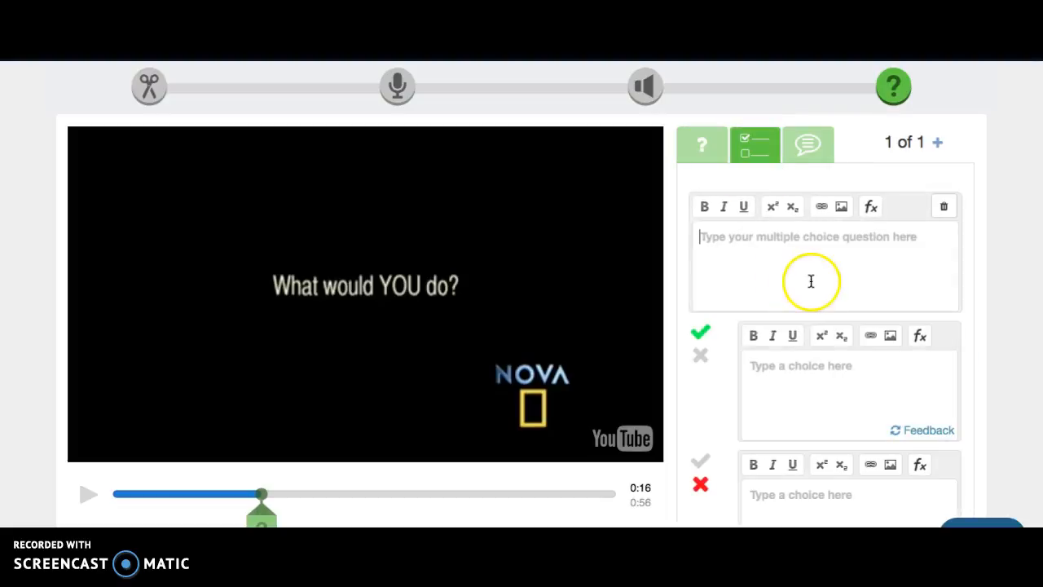
scroll(869, 262, down, 5)
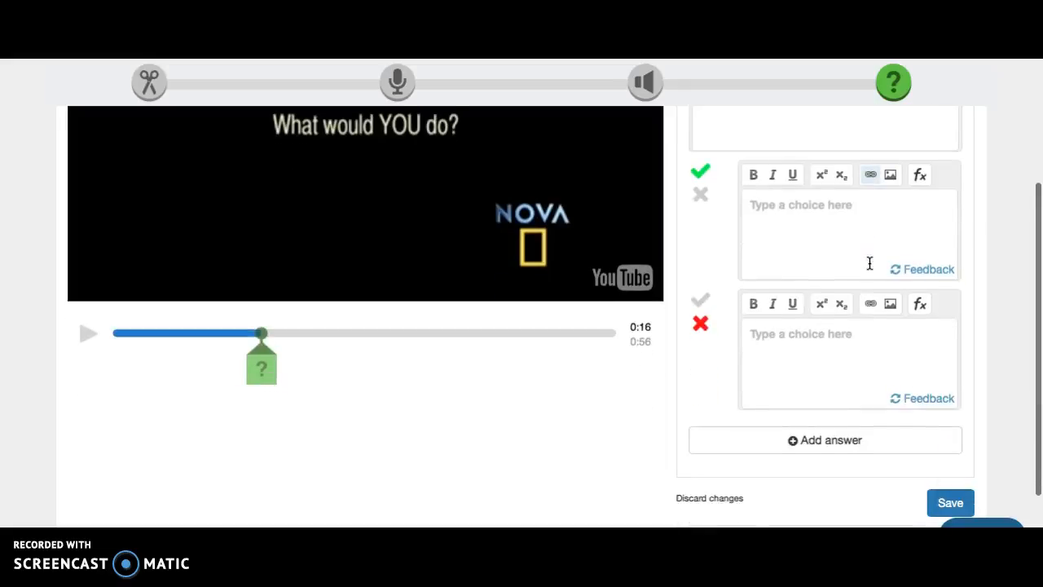
scroll(870, 262, up, 2)
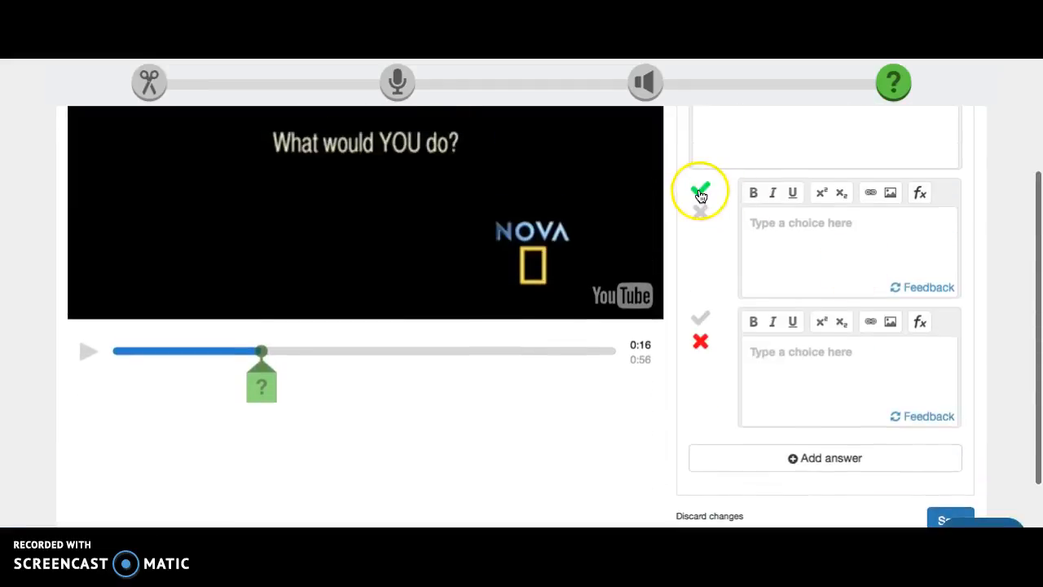
click(881, 368)
scroll(883, 369, up, 4)
click(856, 282)
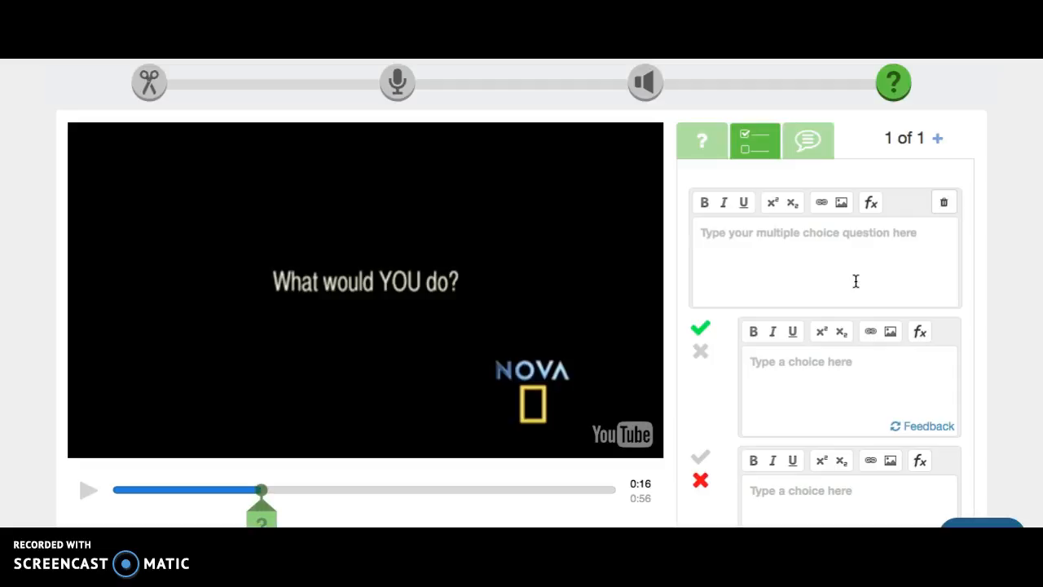
click(825, 149)
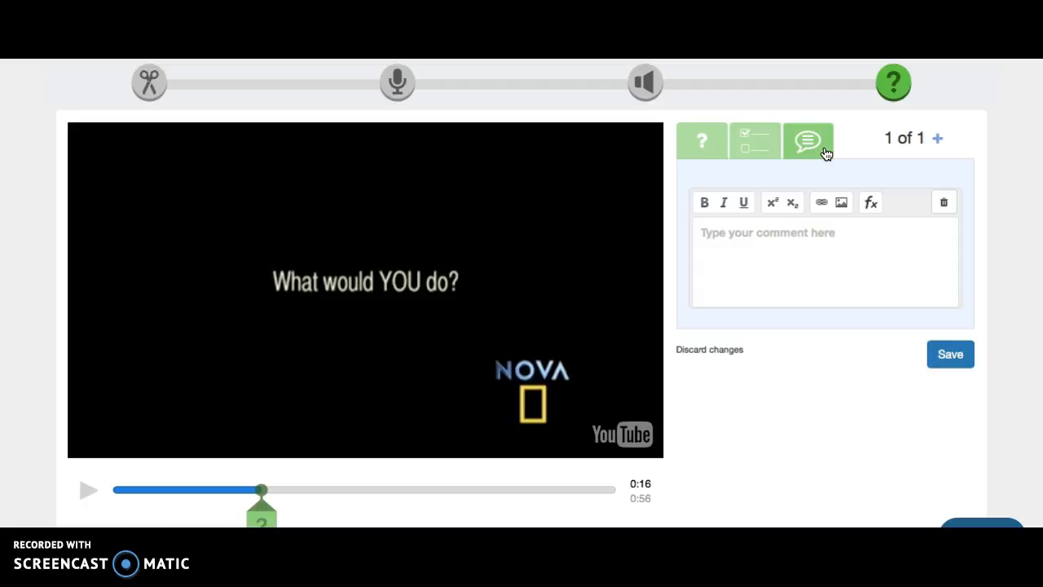
click(792, 228)
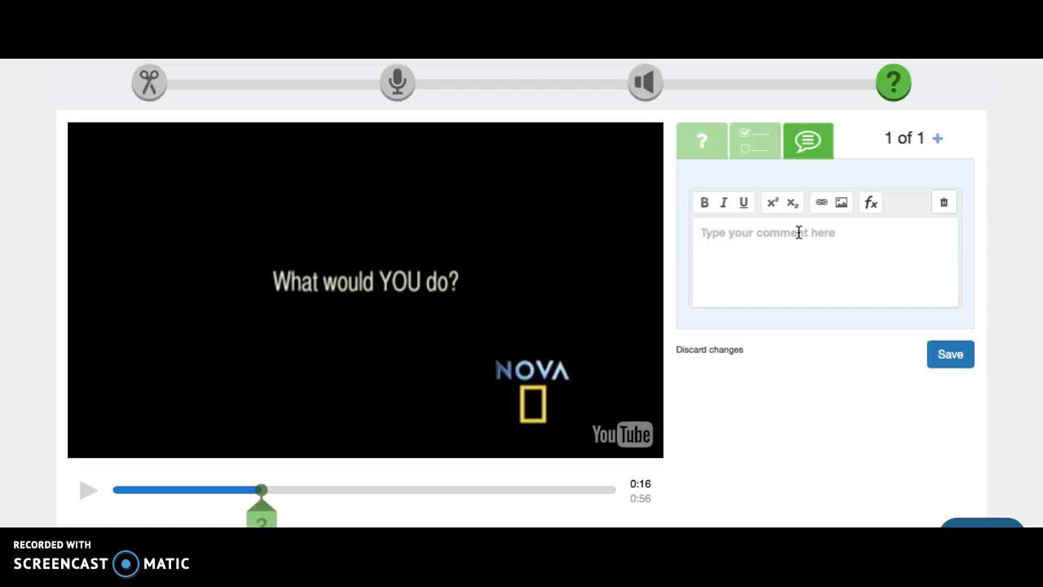
click(813, 249)
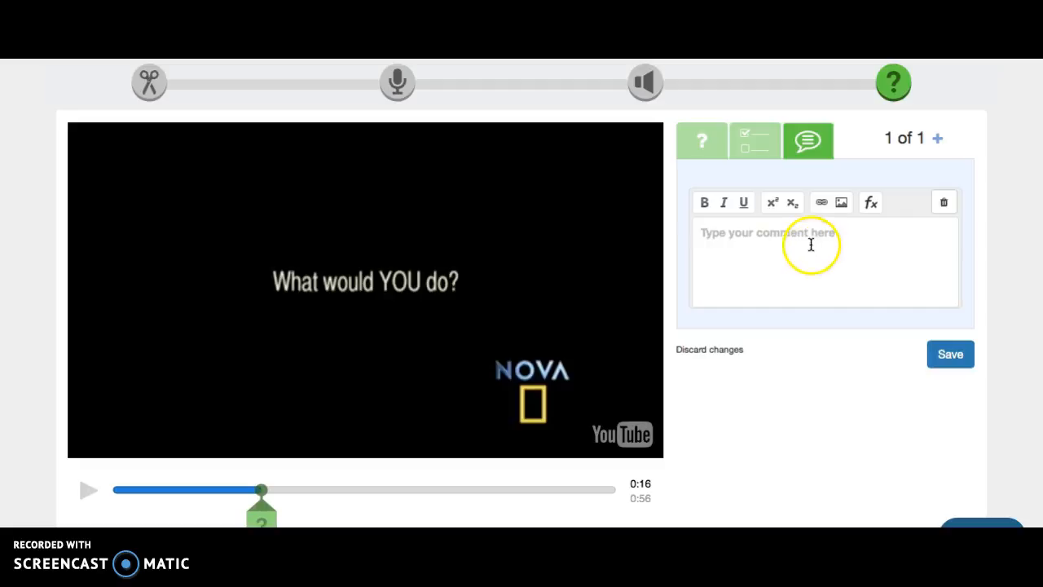
Save the open-ended question "What would you do if you were the chimp?" and continue the video.
click(710, 152)
click(742, 252)
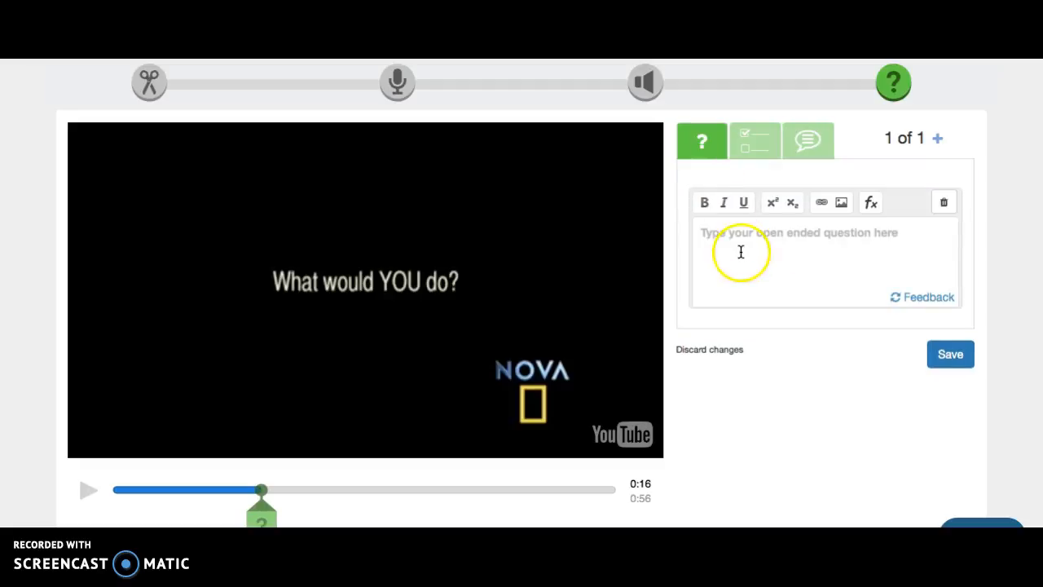
text(What )
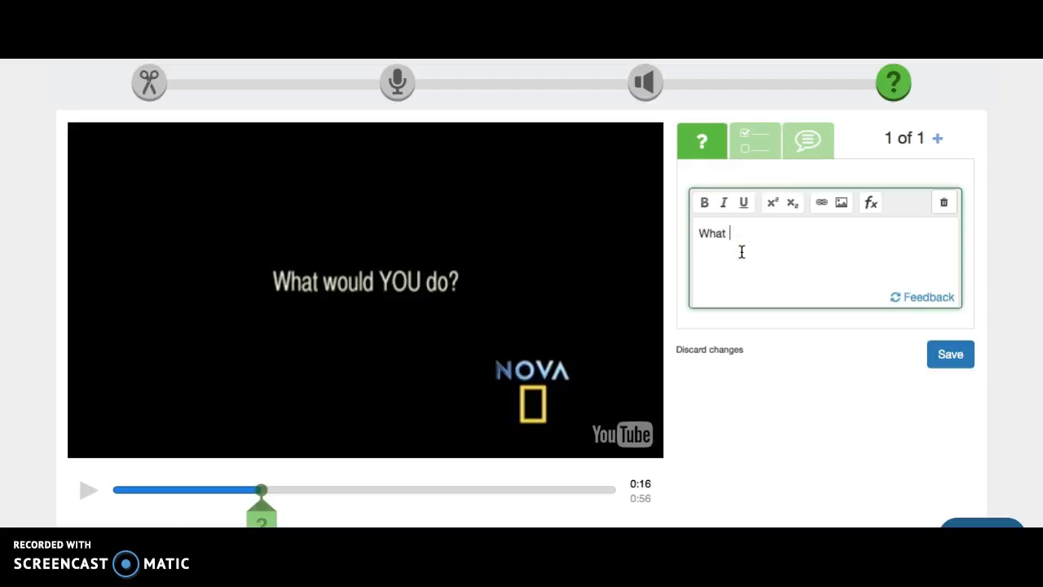
text(would you do if you were the chimp?)
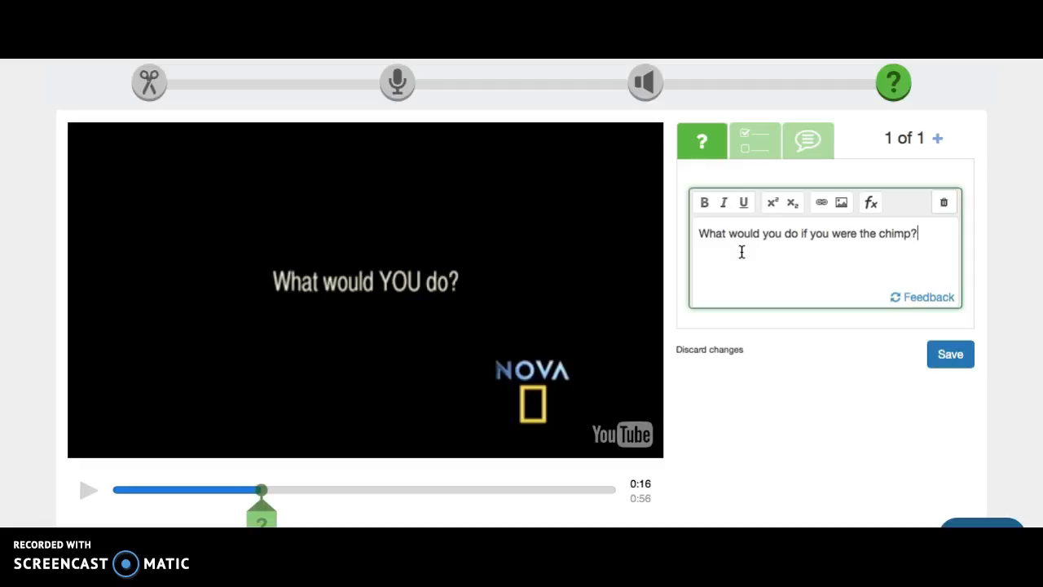
click(948, 356)
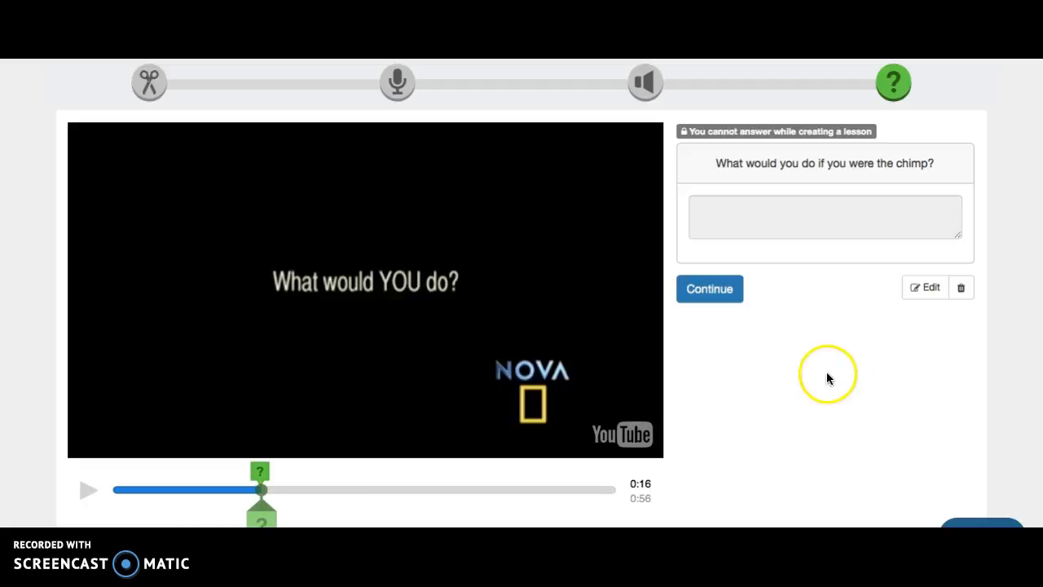
click(710, 289)
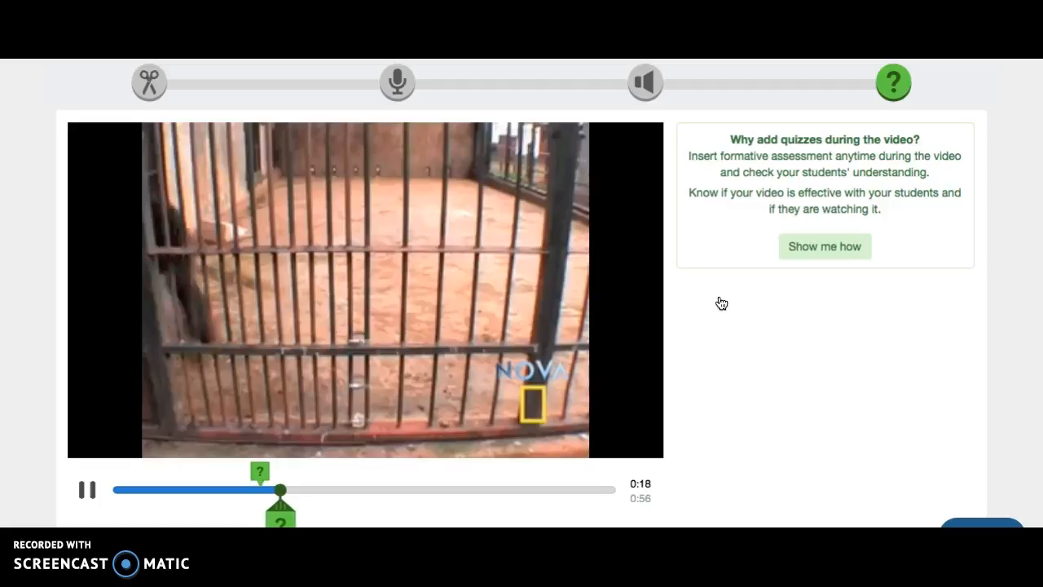
Insert a new multiple choice question at 0:26 in the video.
click(710, 337)
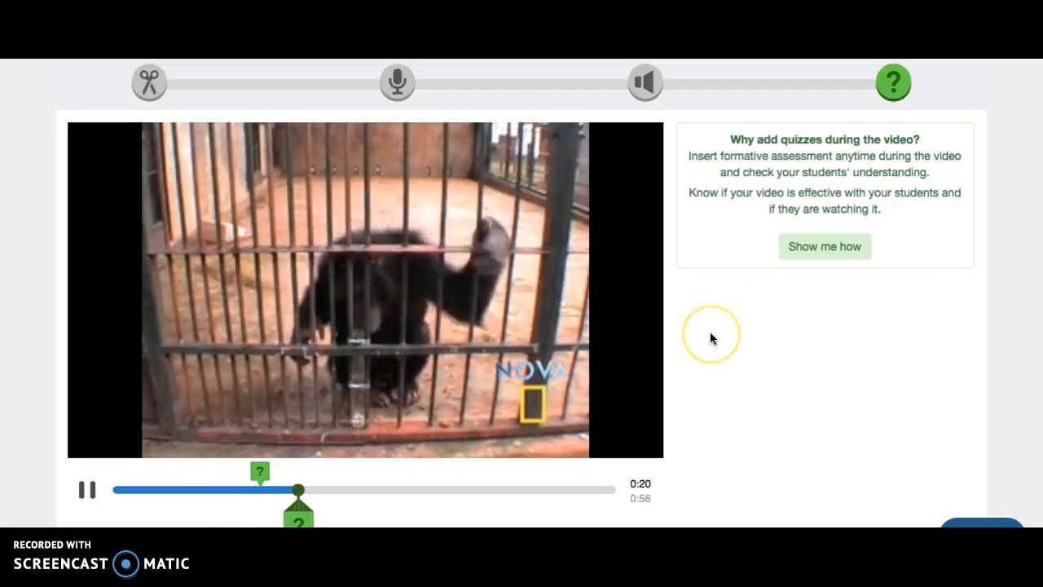
scroll(710, 339, down, 1)
scroll(710, 339, down, 1)
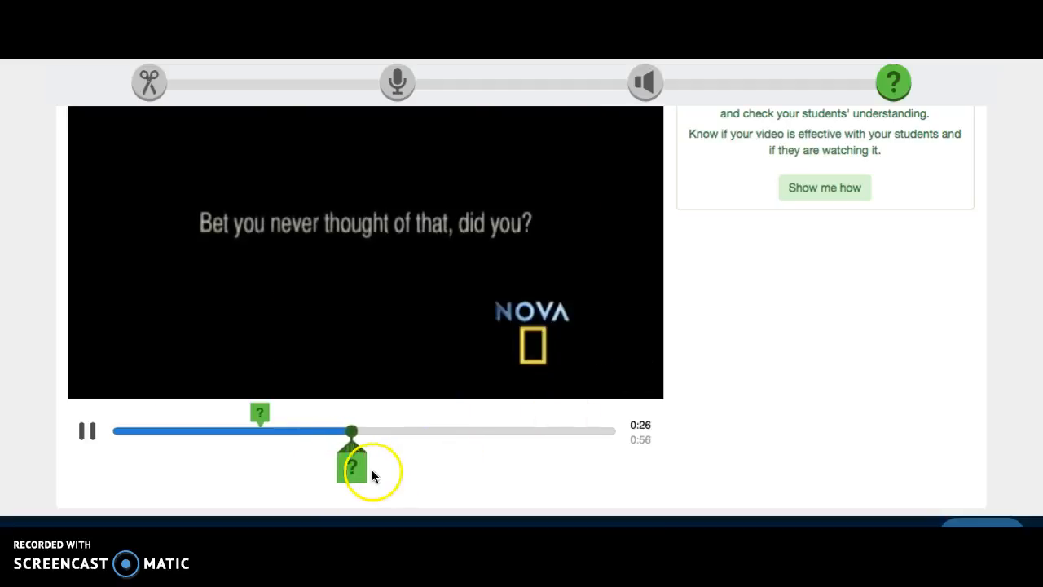
click(363, 471)
scroll(365, 476, up, 1)
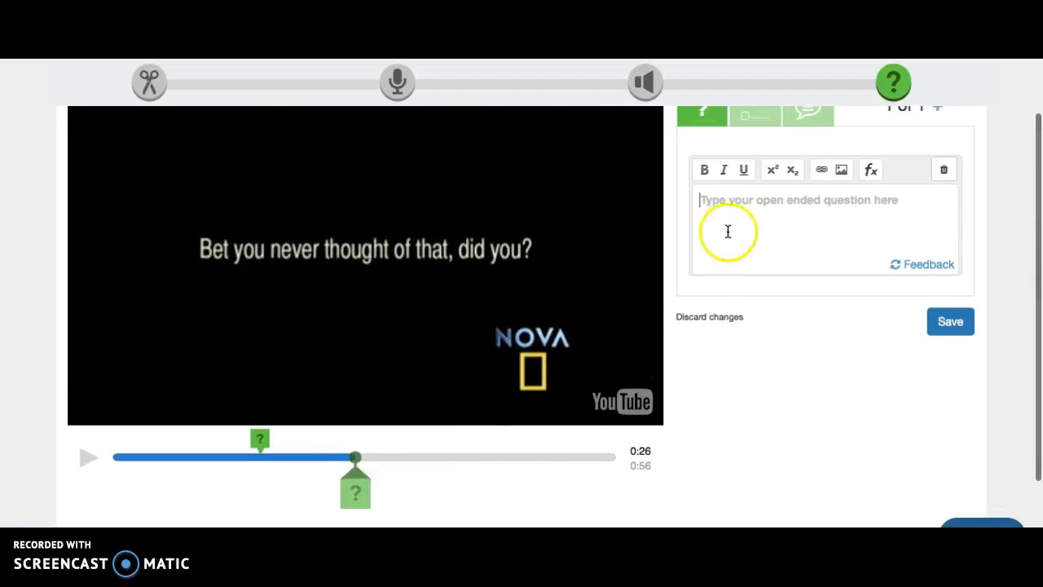
scroll(732, 225, up, 1)
click(755, 130)
Enter "What do you think the chimp is doing?" as the multiple choice question.
click(736, 224)
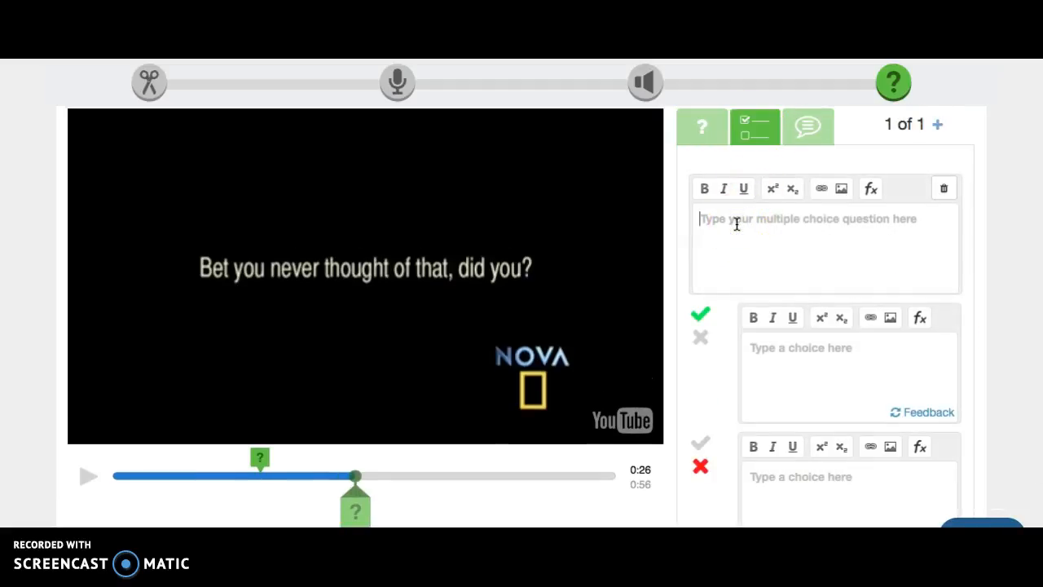
text(What do you think the chip)
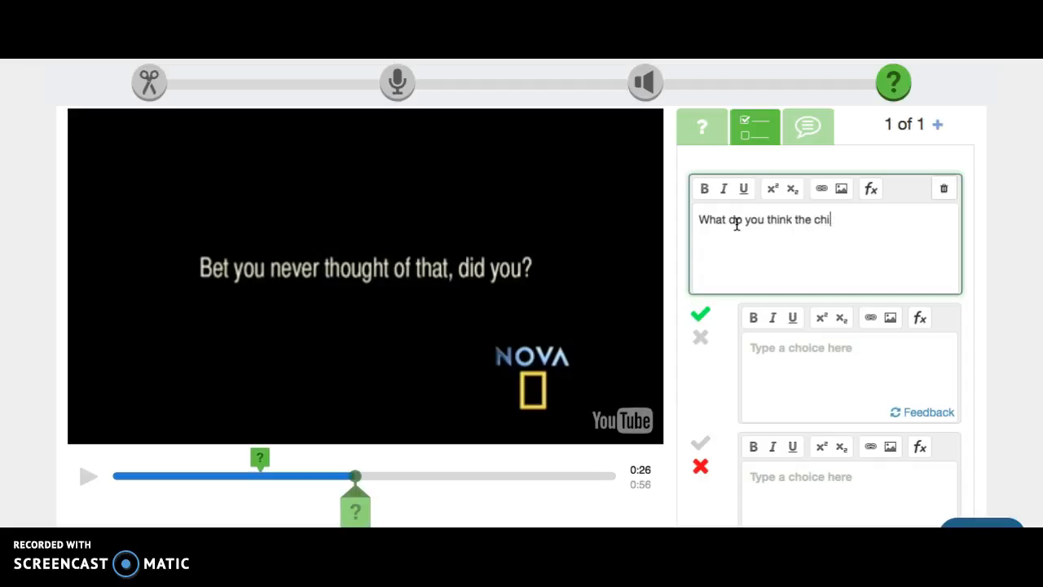
key(BackSpace)
text(p is doing?)
Enter the answer choices "Adding water so the peanut floats to the top." and "I have no idea.".
click(773, 372)
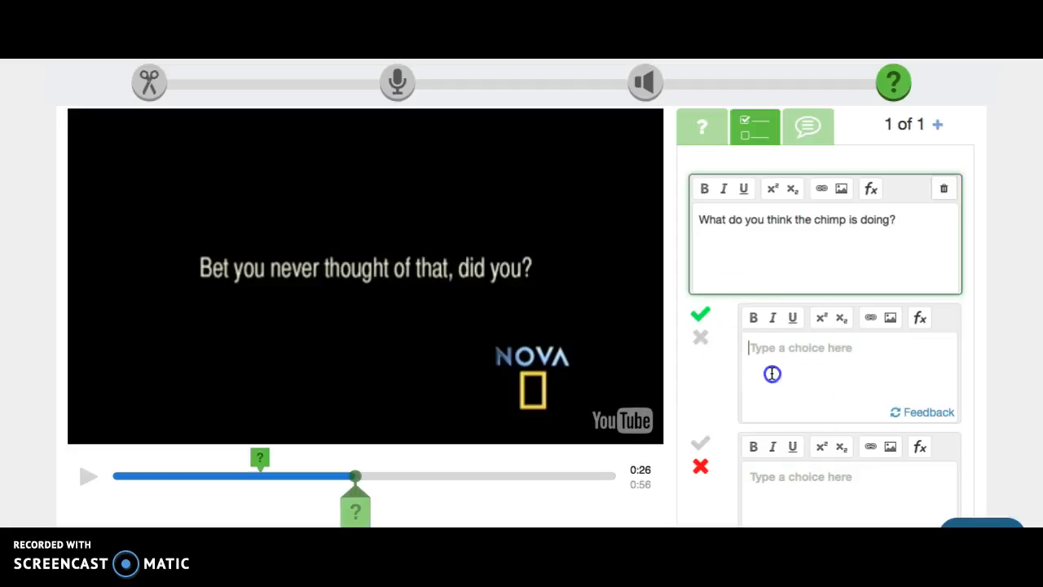
text(Adding water)
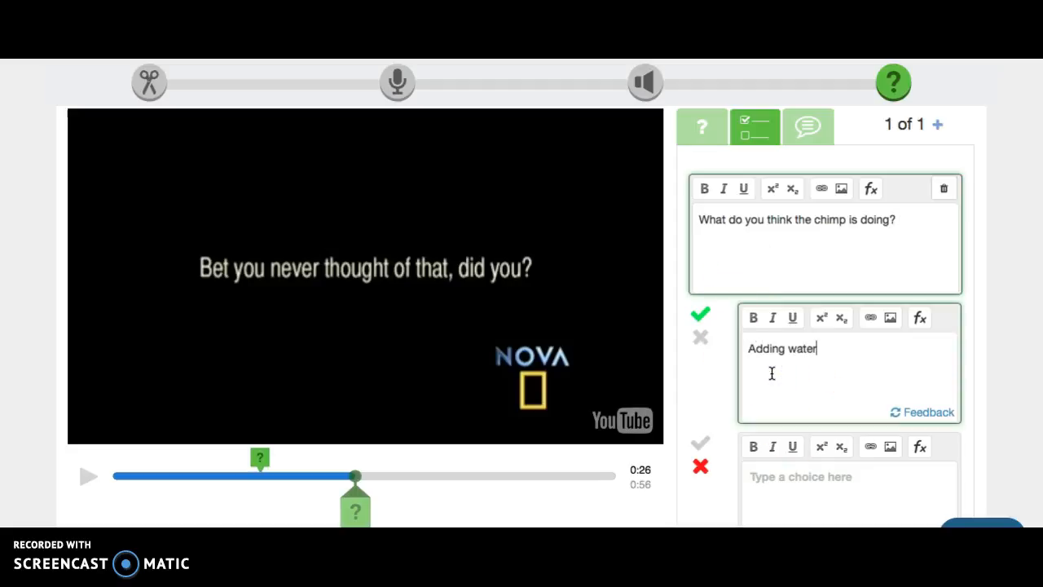
text( so the peanut floats to the top.)
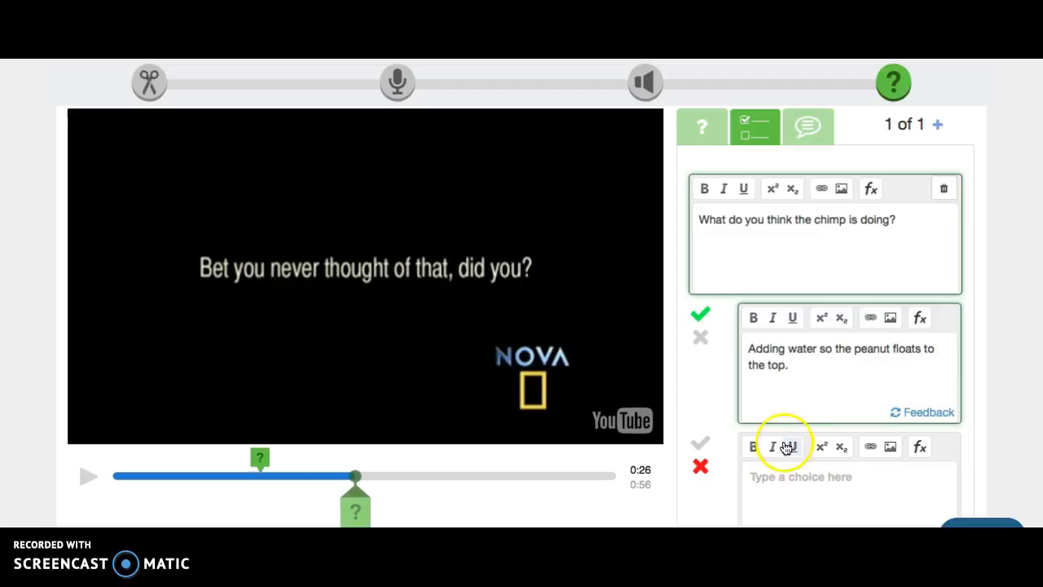
click(775, 486)
text(I h)
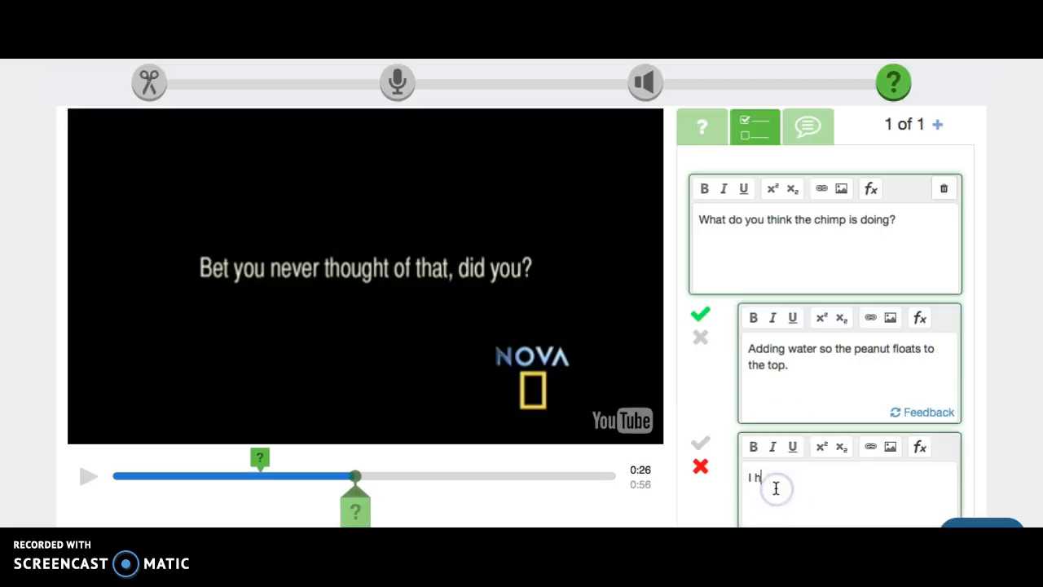
text(ave no idea.)
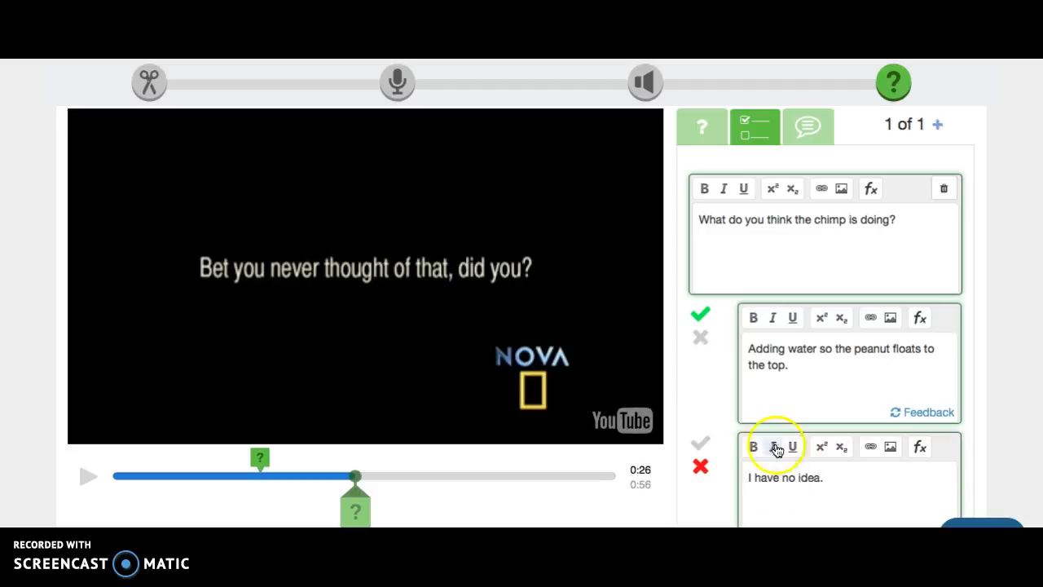
Mark "I have no idea." as incorrect, save the multiple choice question and continue the video.
scroll(707, 322, down, 1)
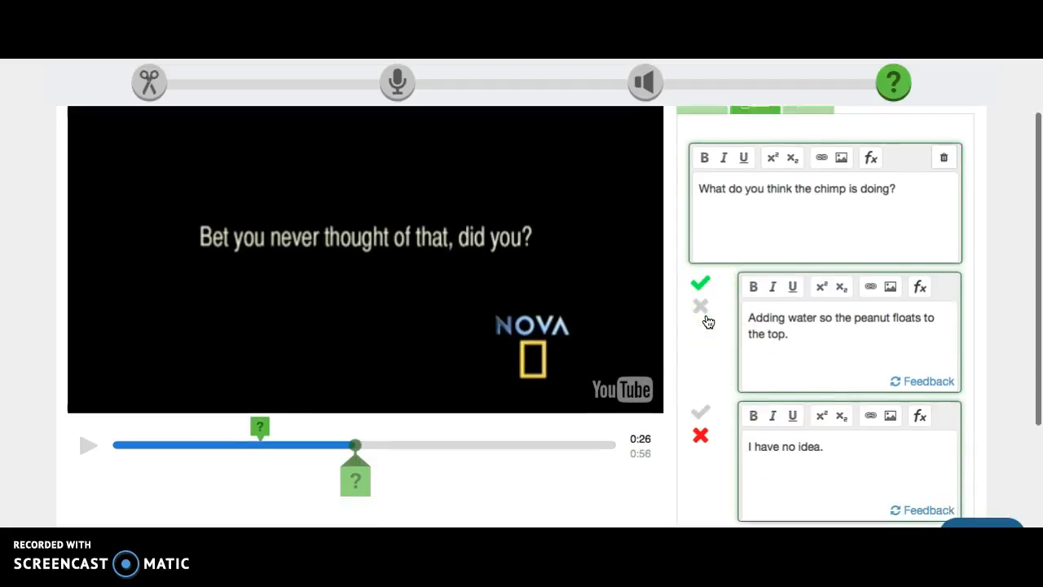
click(706, 433)
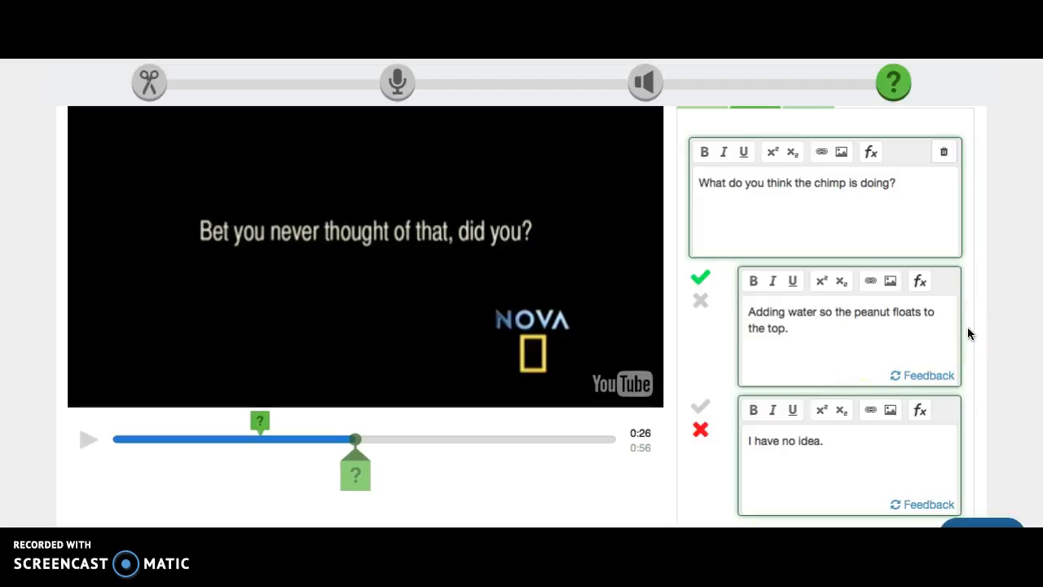
scroll(968, 332, down, 3)
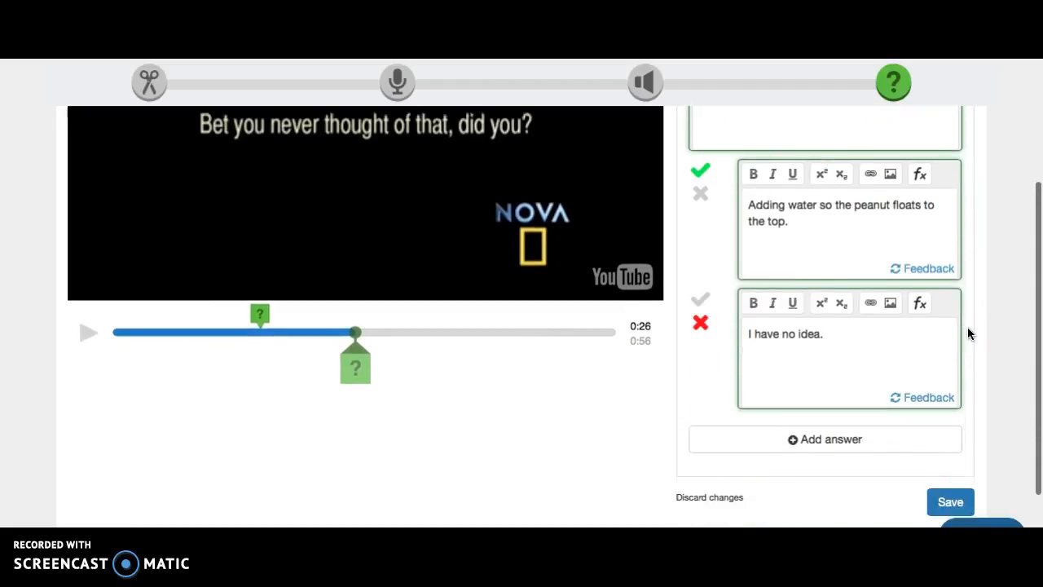
click(943, 468)
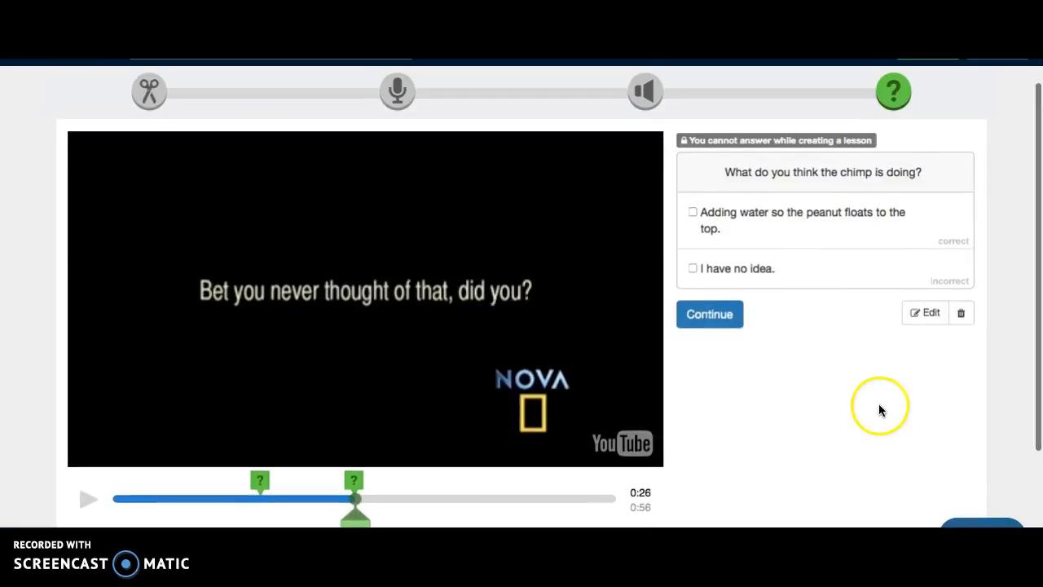
click(730, 320)
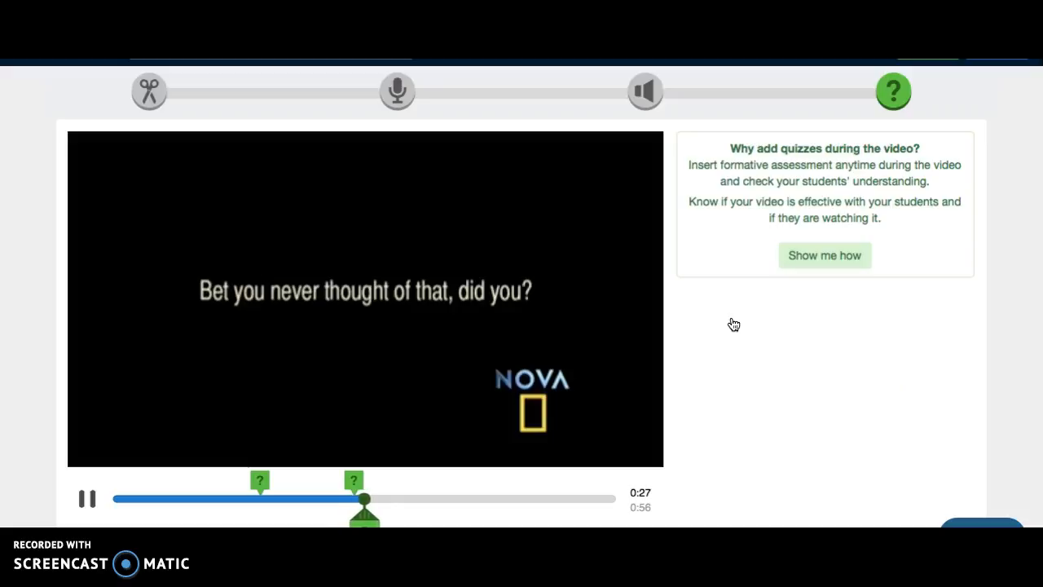
Pause the video at 0:36 and save the lesson.
scroll(734, 325, down, 1)
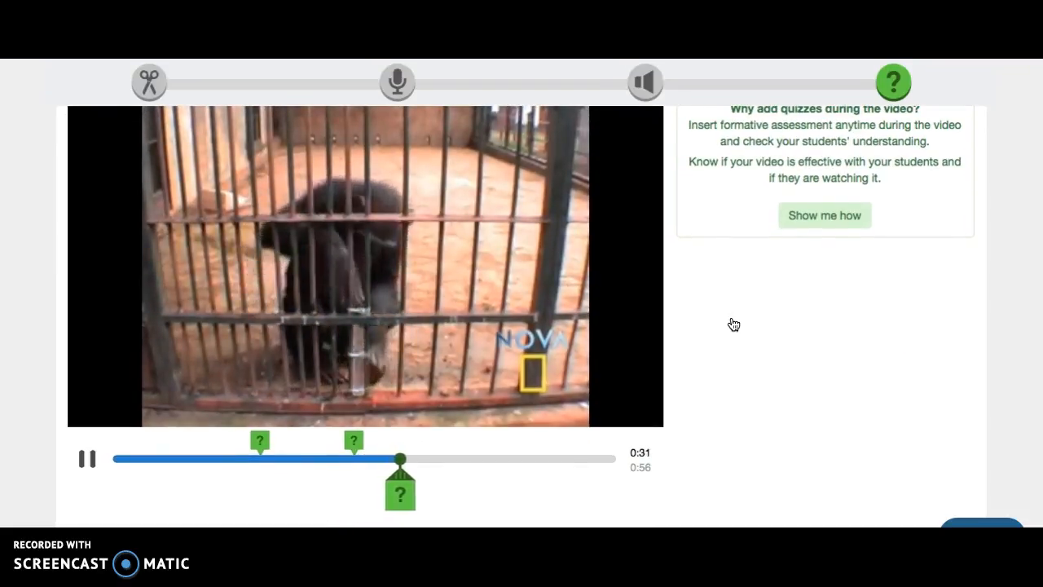
scroll(734, 324, up, 2)
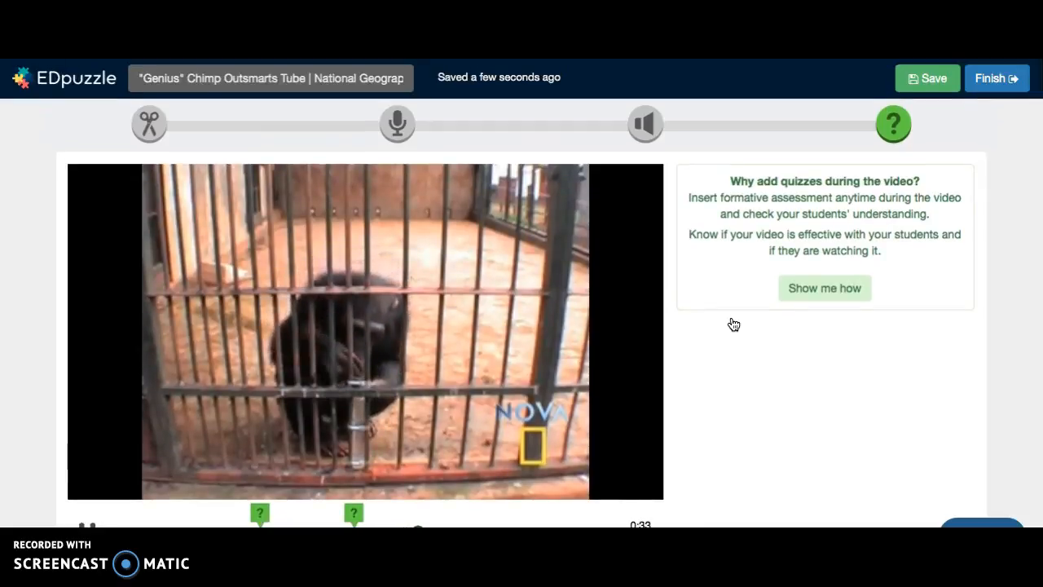
scroll(733, 324, down, 1)
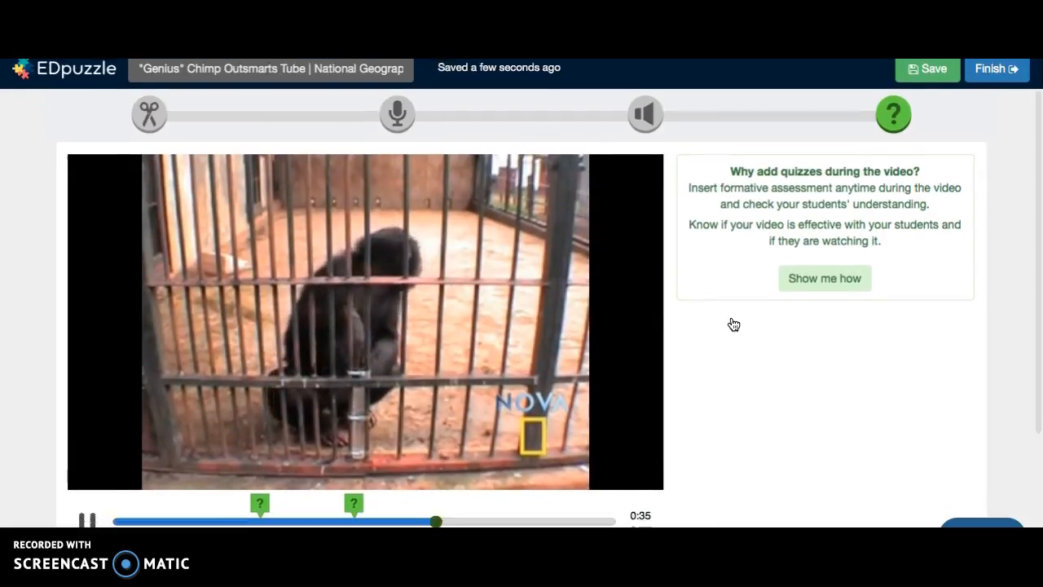
click(550, 364)
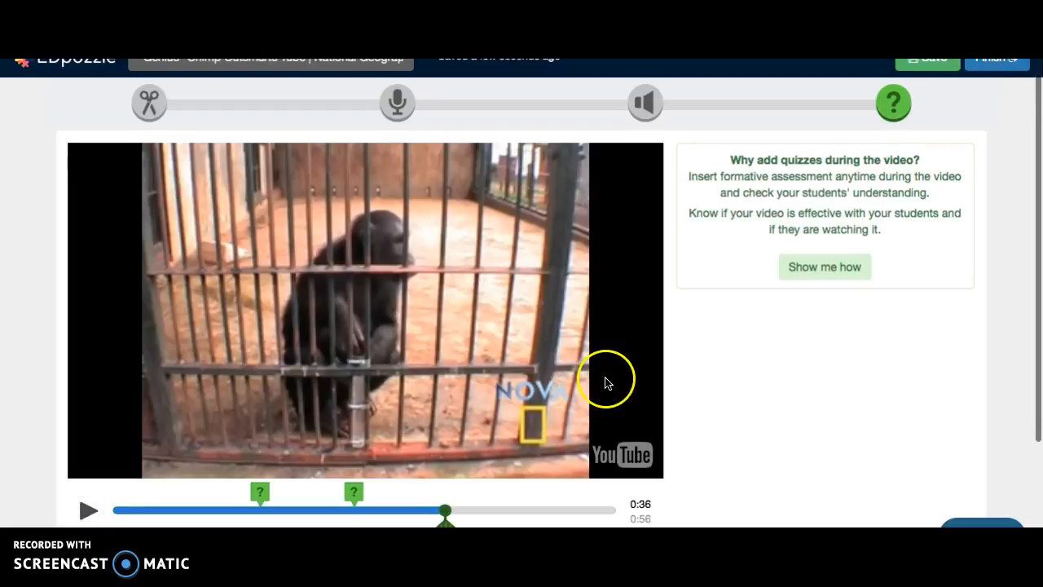
scroll(605, 381, up, 1)
click(929, 81)
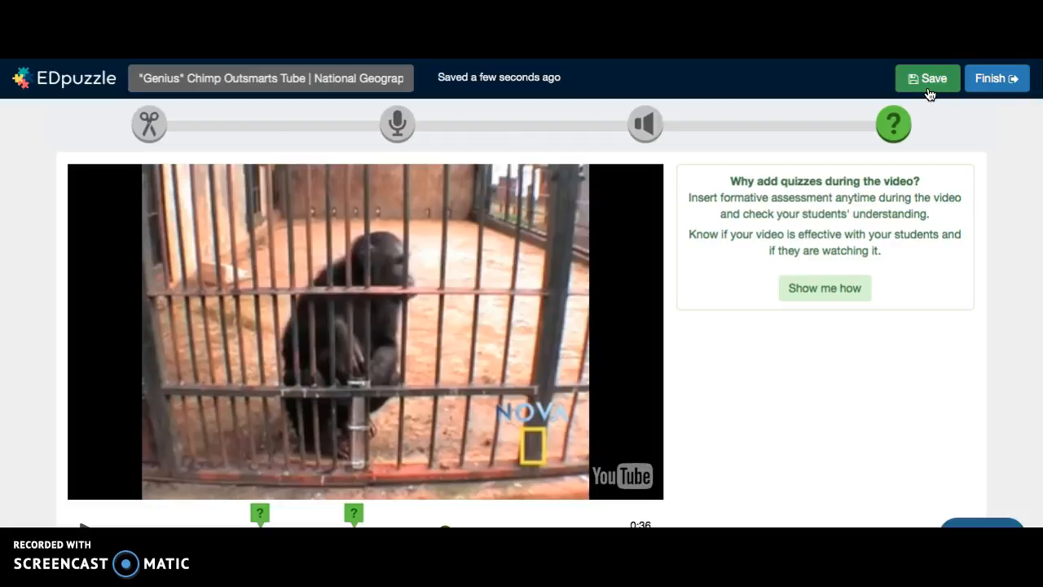
Finish the lesson, selecting Staff Trial Class with Prevent skipping in the assignment options, but leave the assignment for another time.
click(996, 80)
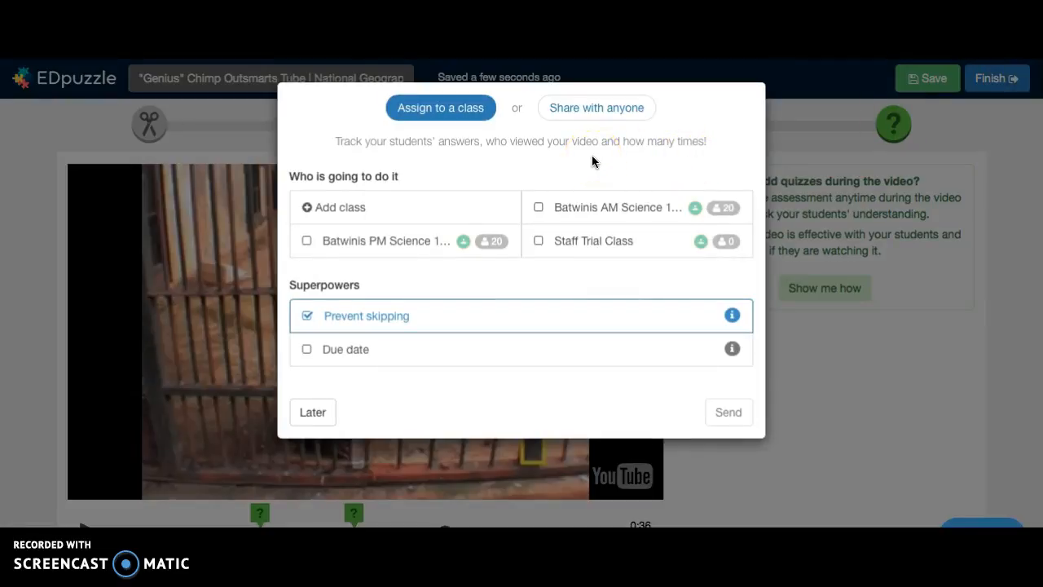
click(540, 242)
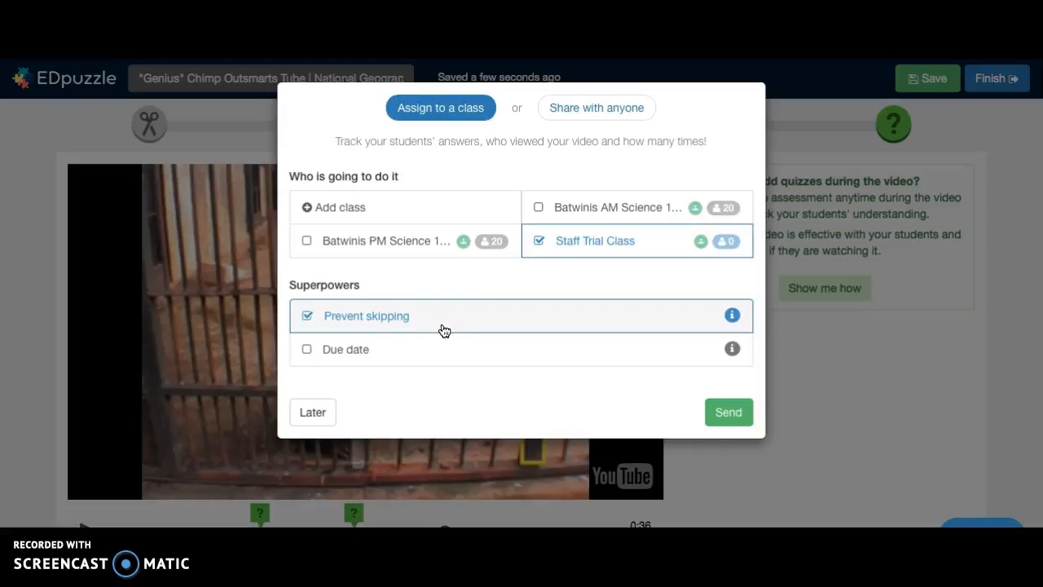
click(716, 411)
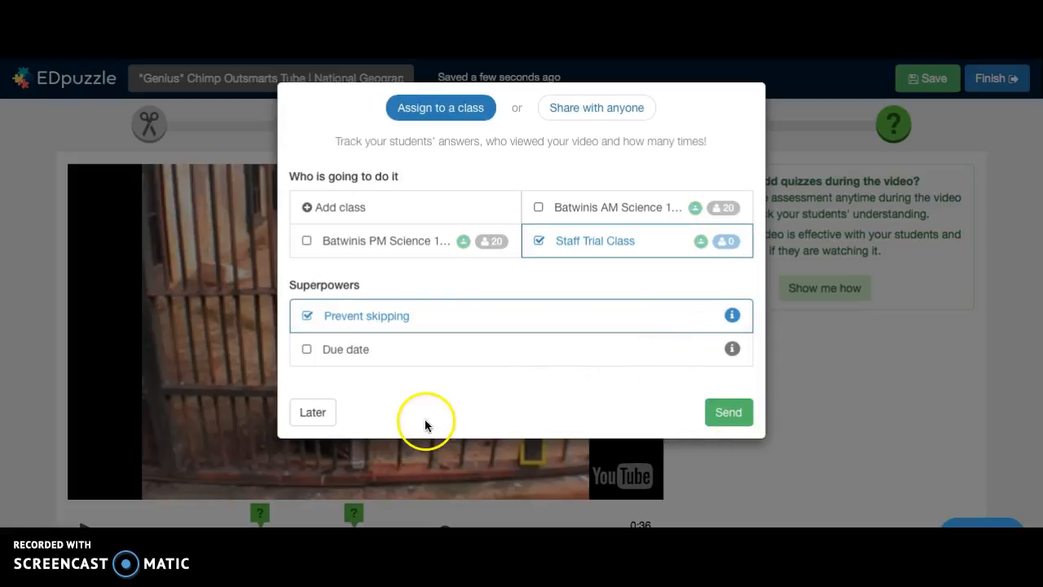
click(318, 414)
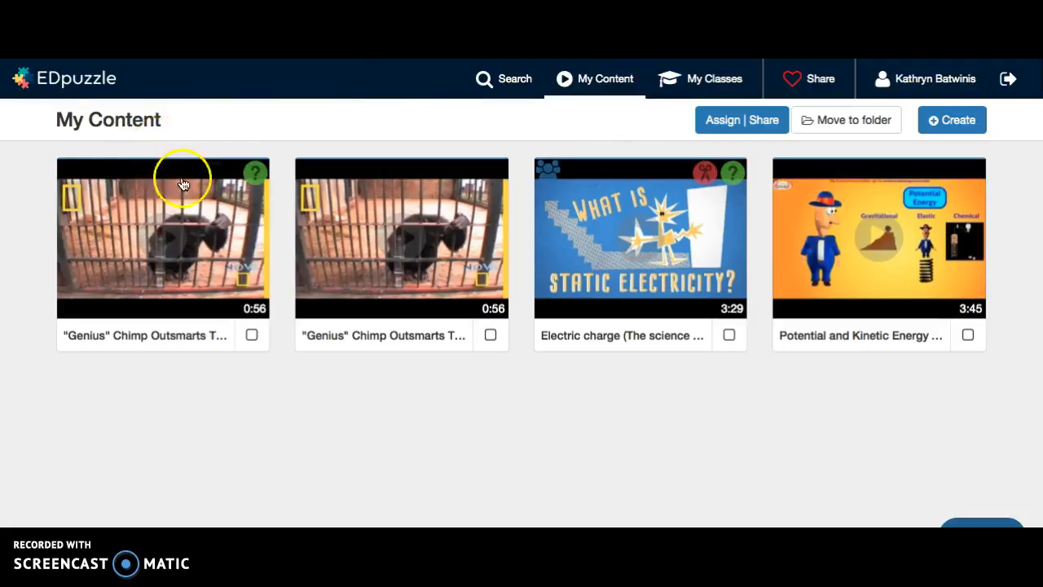
Look at the assign and share options for the chimp lesson with quizzes in My Content, closing them without sending.
click(252, 335)
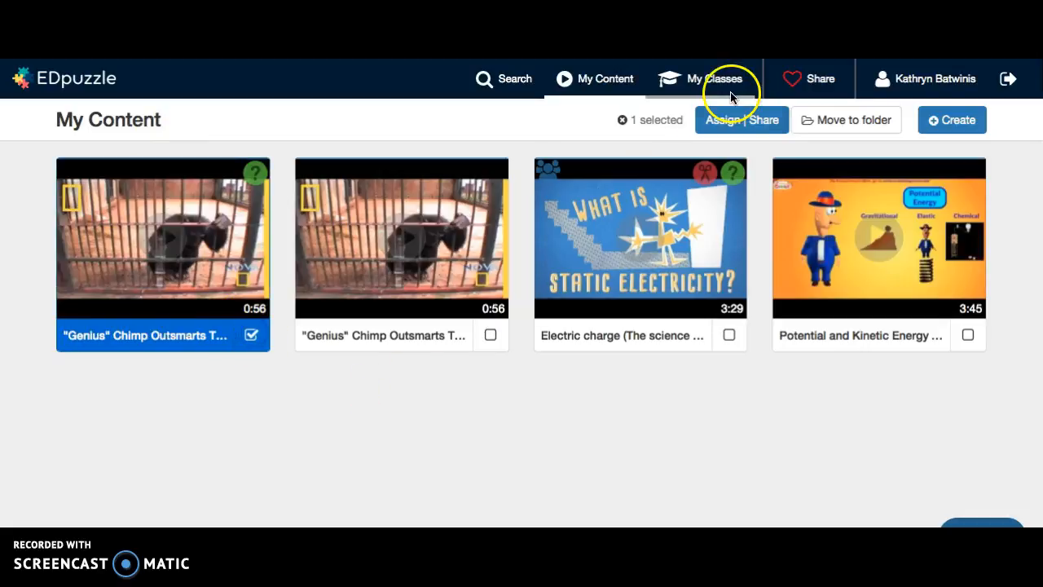
click(748, 120)
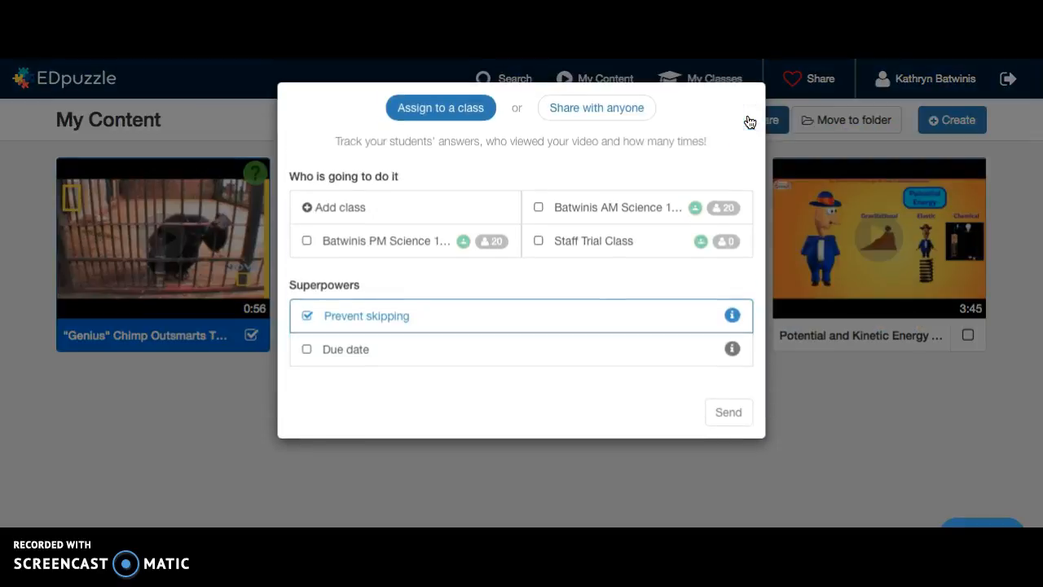
click(545, 461)
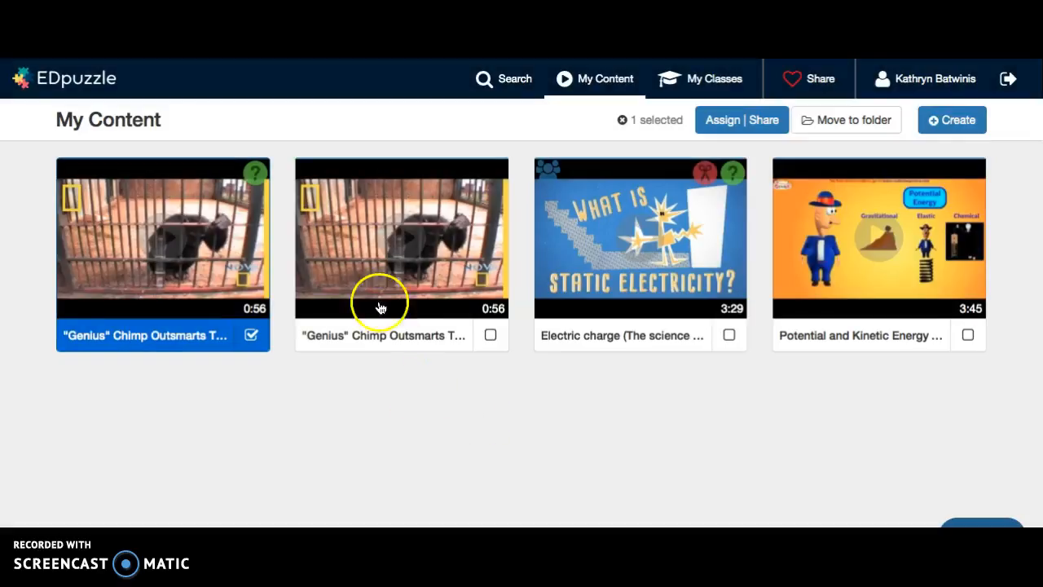
Look over the AM Science 16-17 class's assignments in My Classes.
click(685, 78)
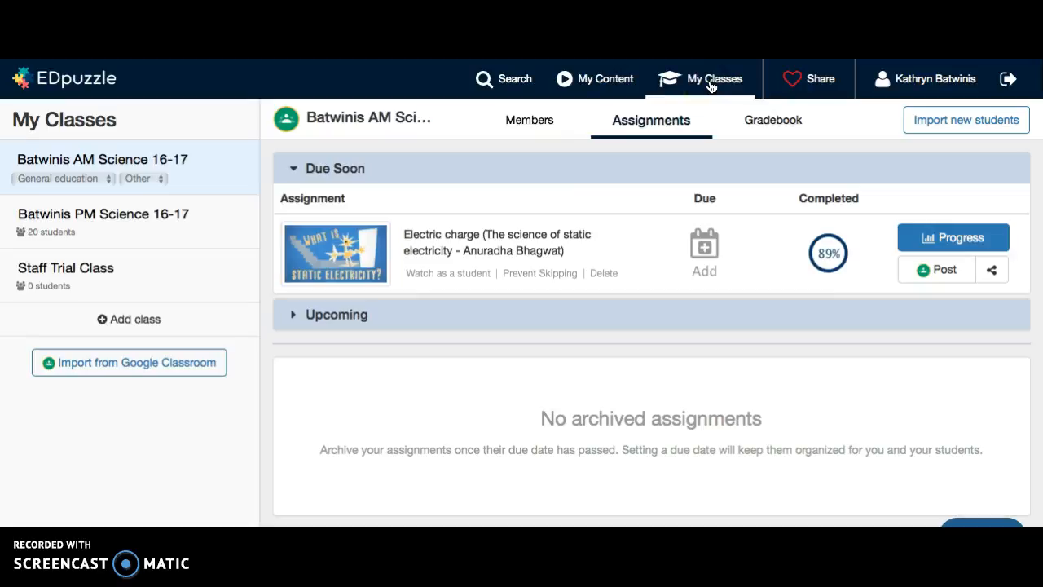
click(656, 256)
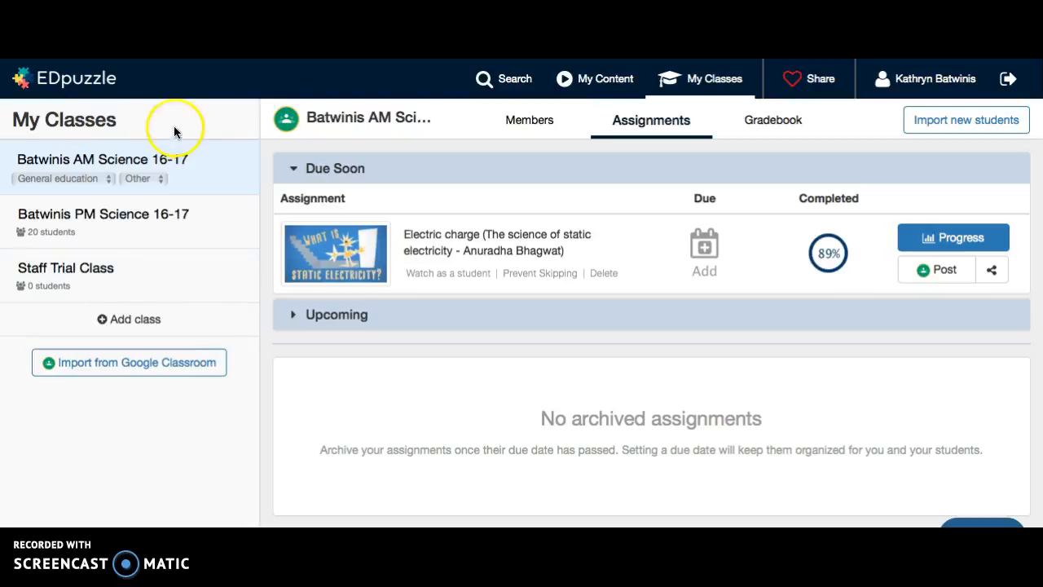
Look through My Content's creation options and the video search page, and head back to My Classes.
click(584, 88)
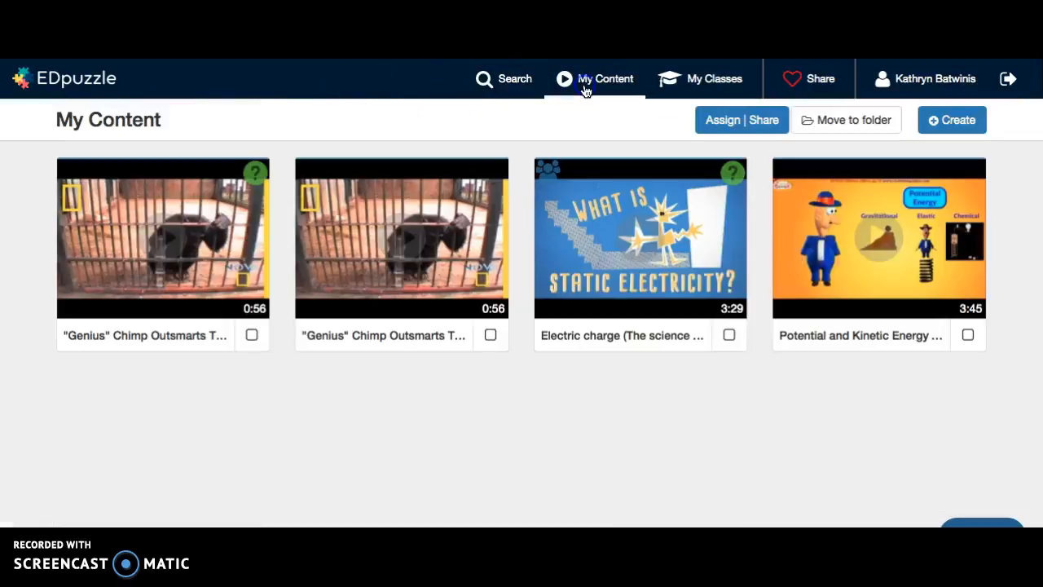
click(934, 121)
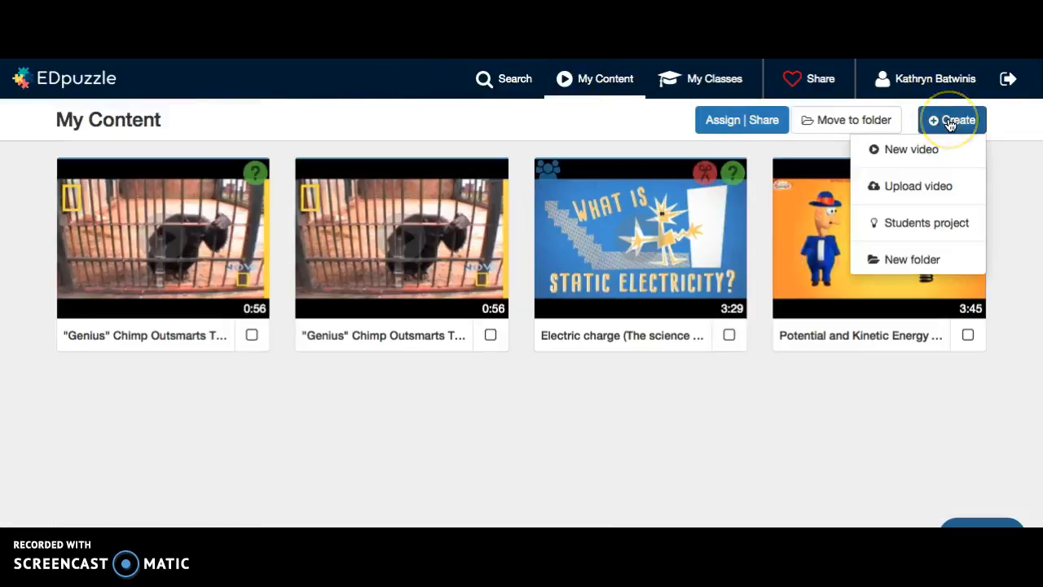
click(722, 114)
click(506, 91)
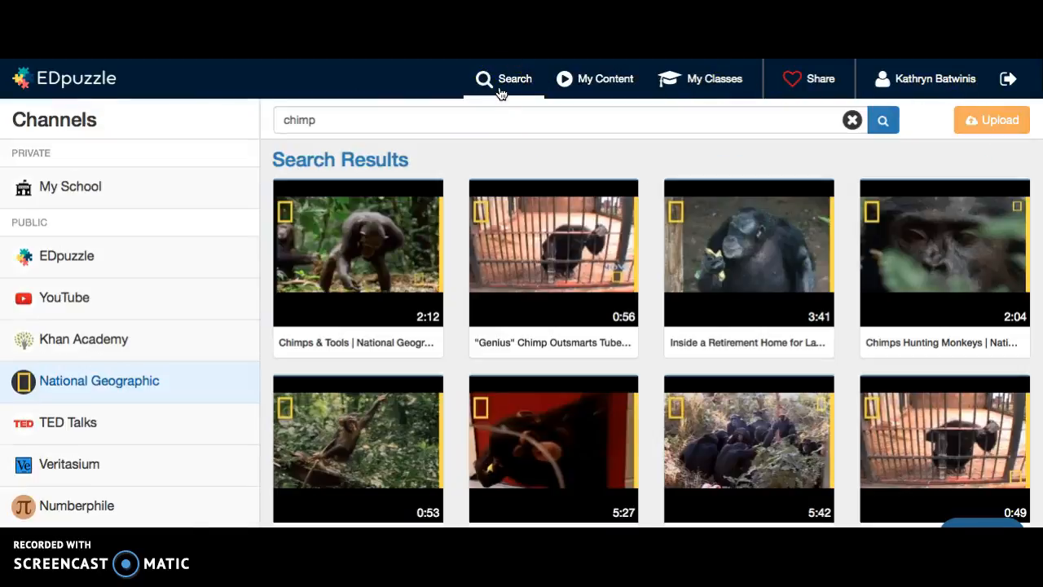
click(453, 126)
click(1001, 124)
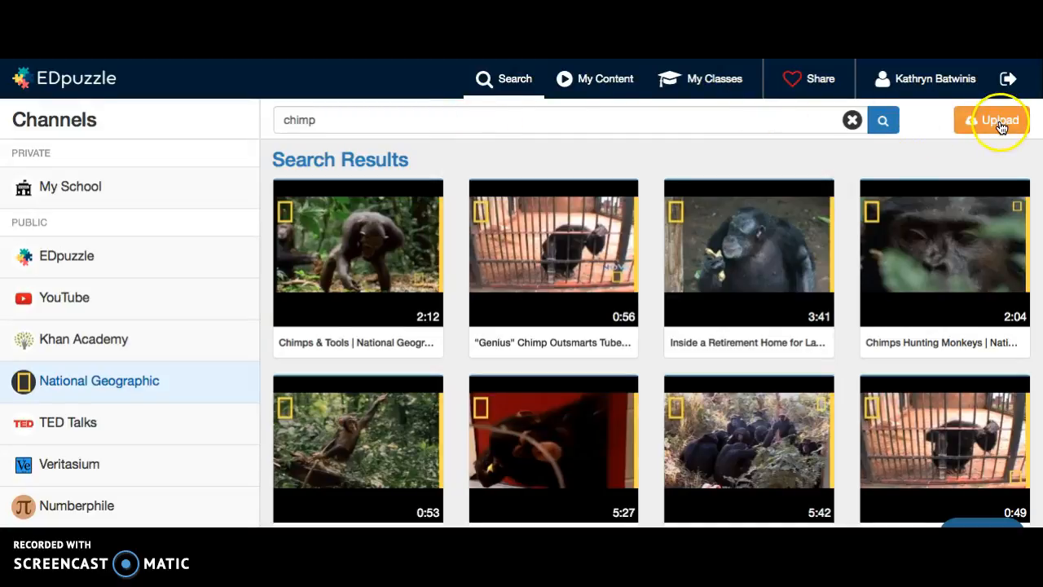
click(615, 79)
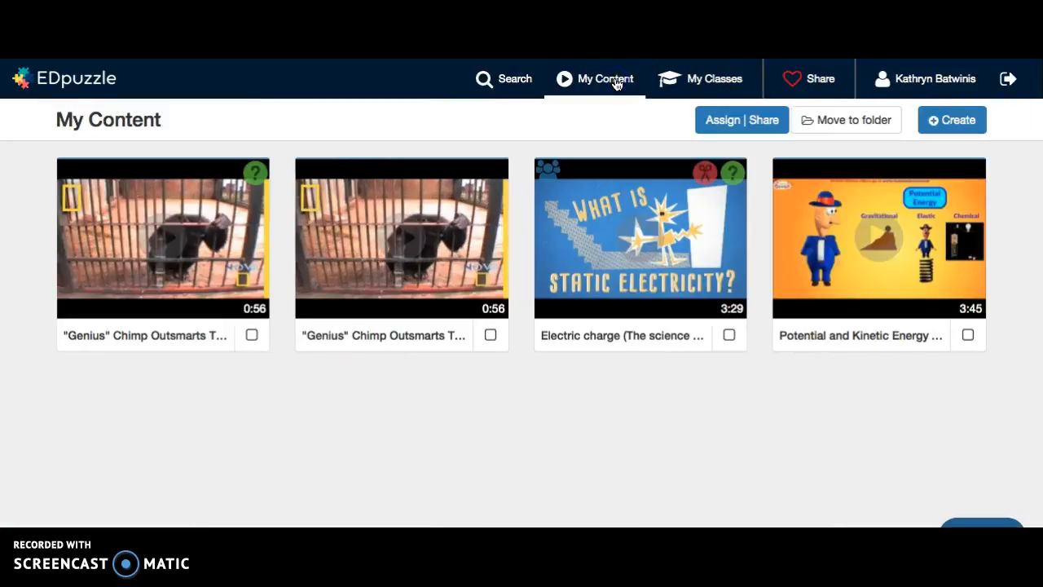
click(705, 79)
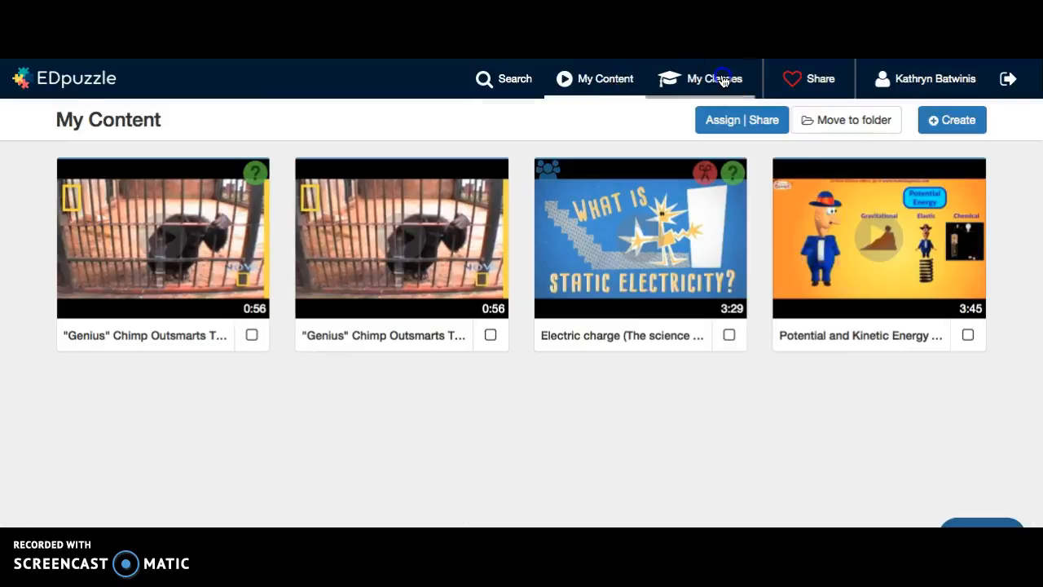